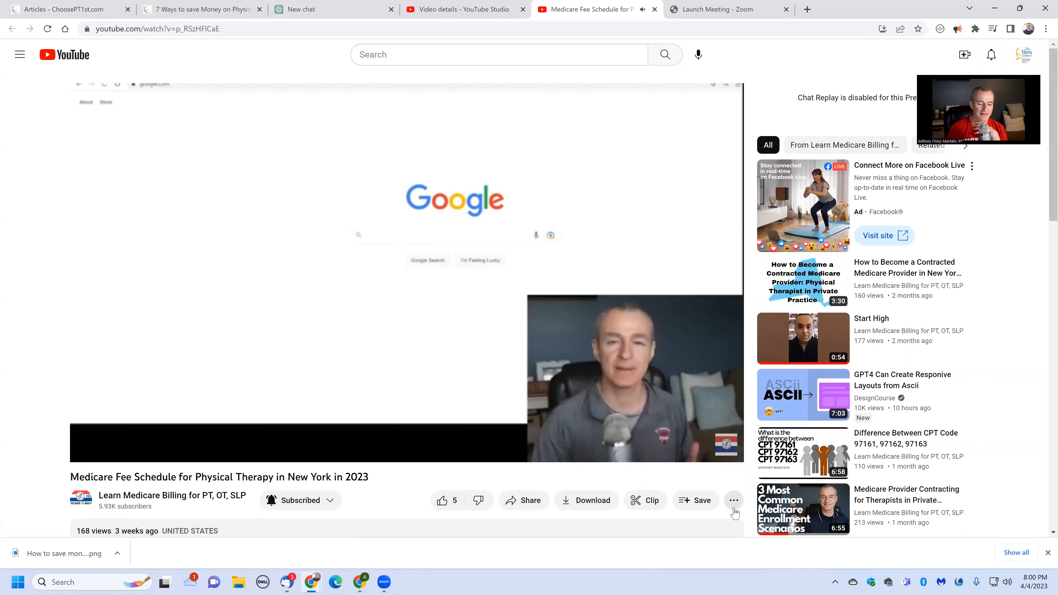
Open the YouTube video's transcript and copy all of it, from 0:00 through 4:16
click(762, 477)
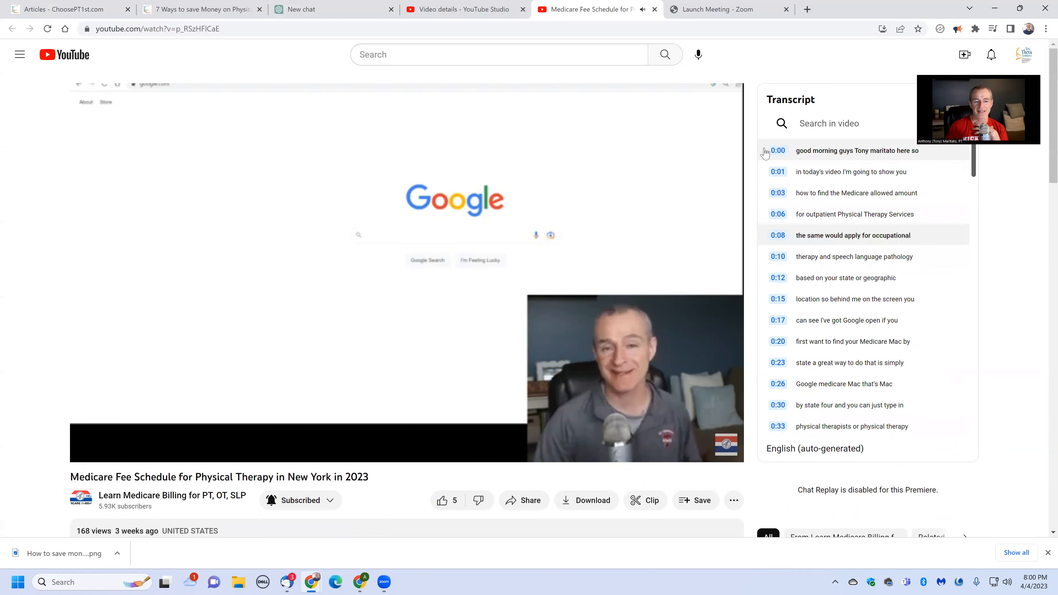
drag(768, 157, 880, 424)
right_click(600, 406)
click(678, 417)
Switch to the ChatGPT conversation and review the prompts requesting YouTube chapter markers from the video transcript
click(300, 9)
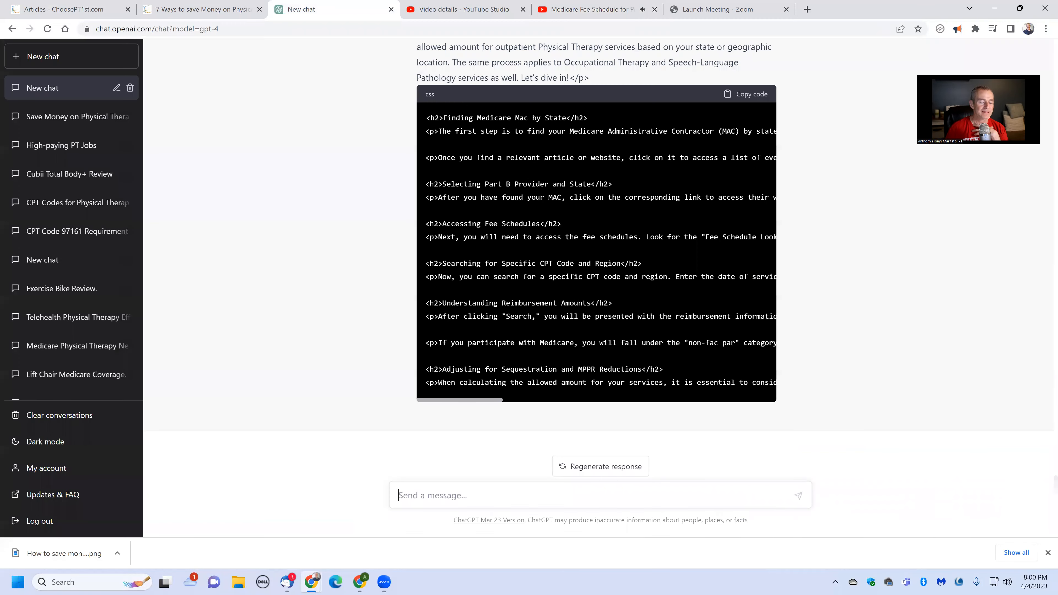
scroll(450, 254, up, 5)
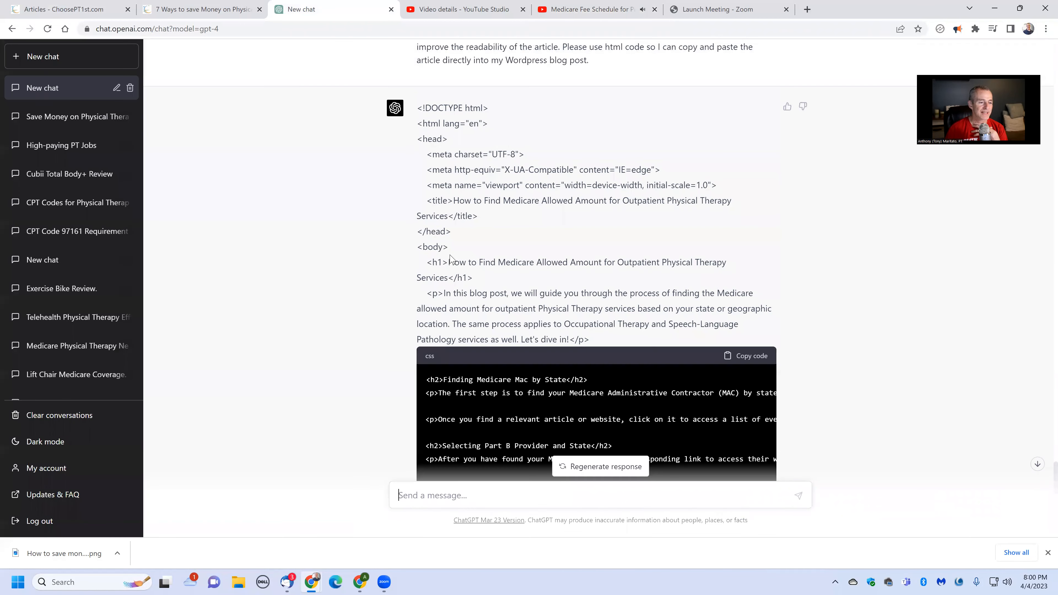
scroll(450, 258, up, 10)
scroll(450, 258, up, 20)
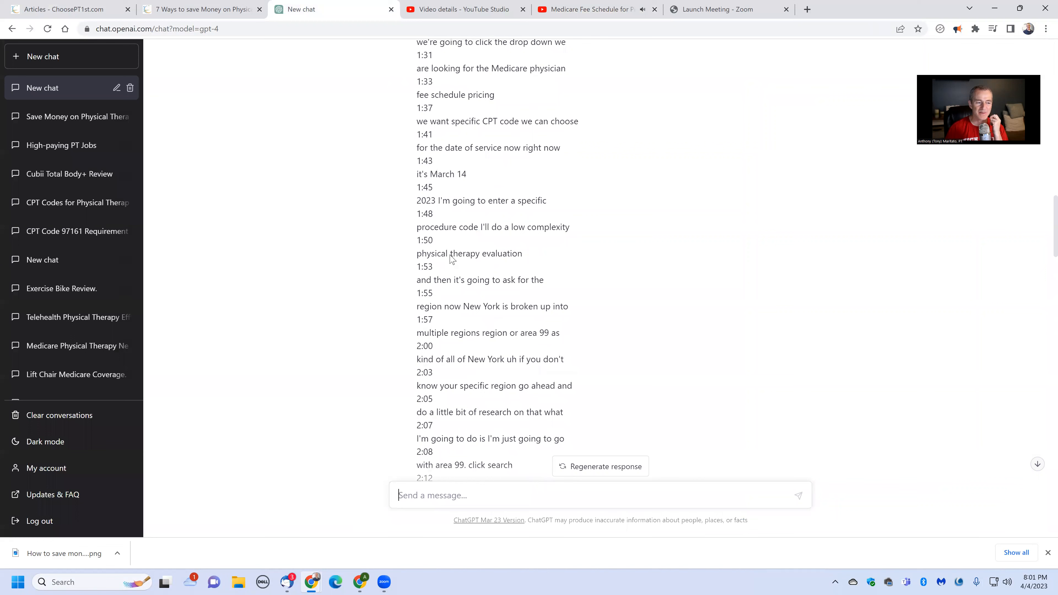
scroll(452, 259, up, 5)
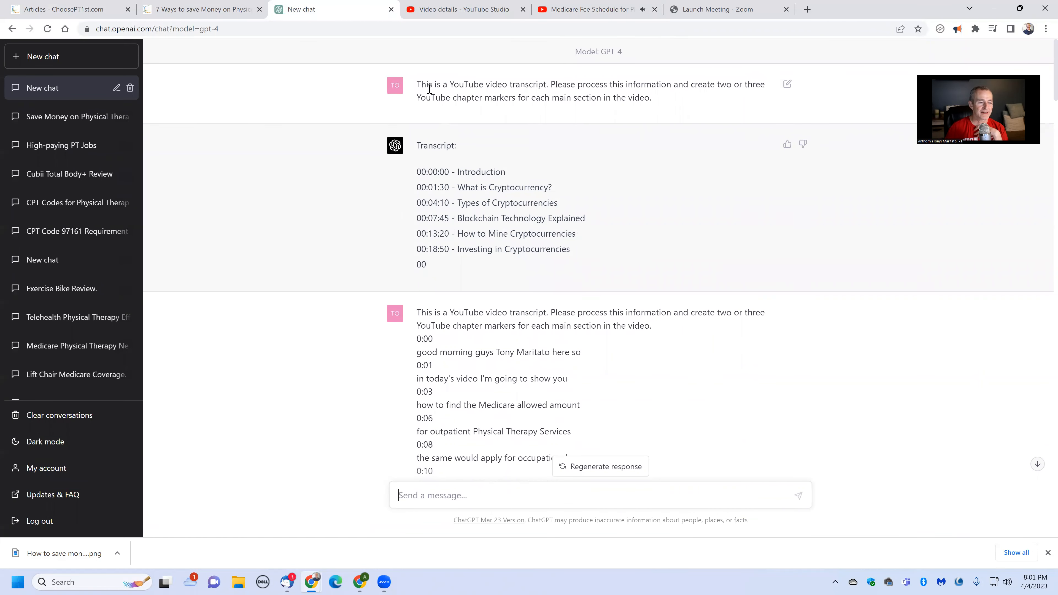
drag(420, 85, 647, 109)
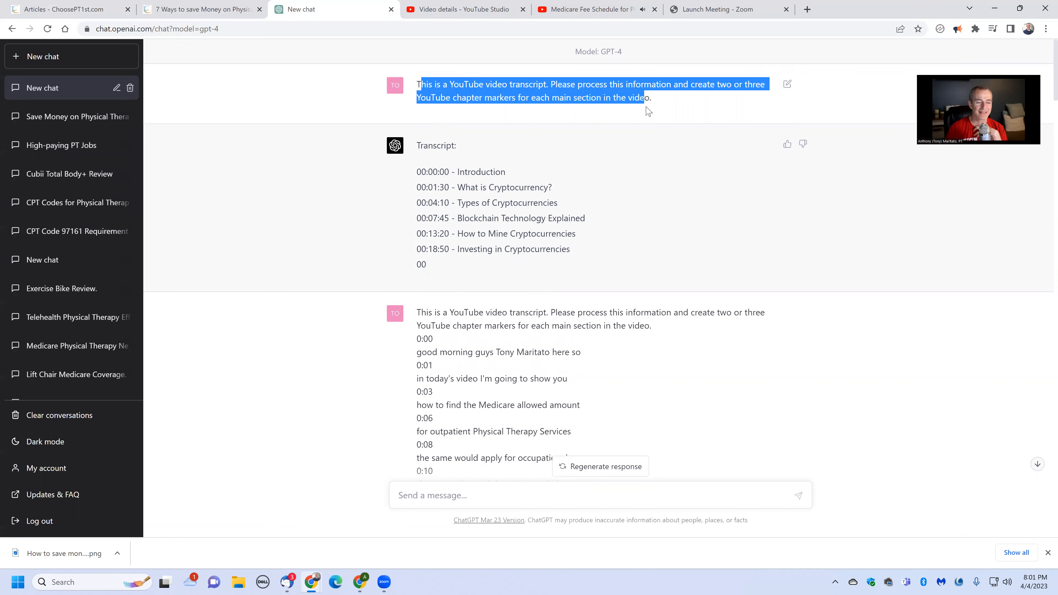
scroll(583, 161, down, 4)
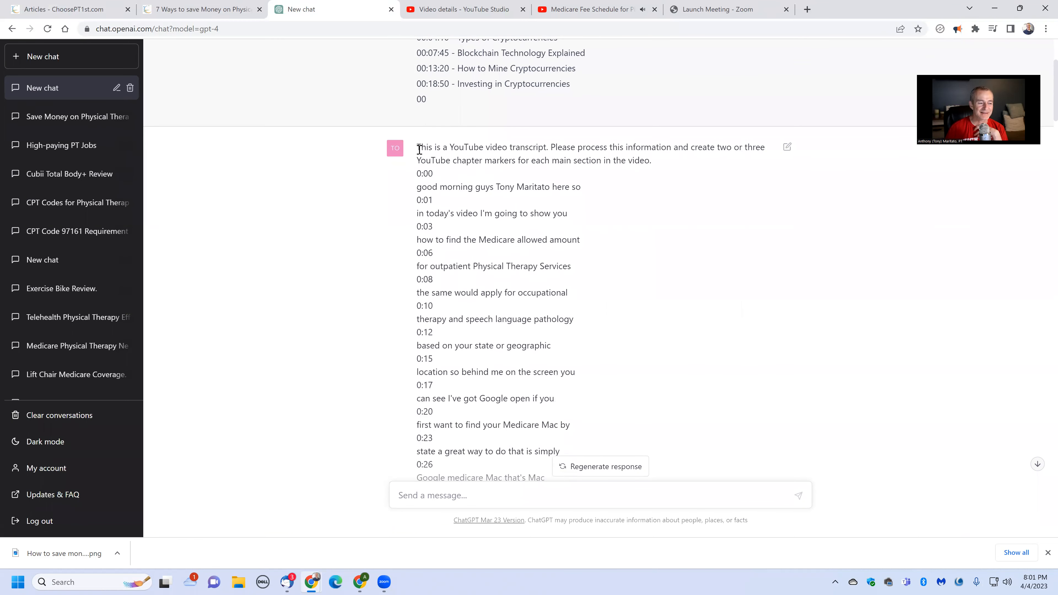
drag(417, 147, 772, 153)
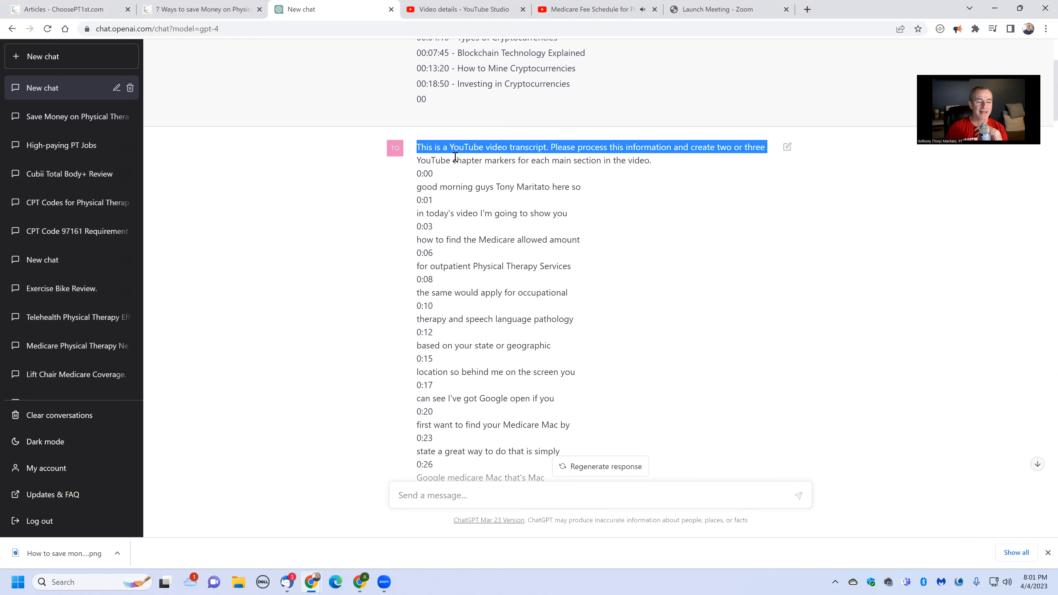
Find the generated YouTube chapter markers in the chat and select the timestamped list from Introduction to Conclusion
scroll(455, 158, down, 10)
scroll(460, 180, down, 20)
scroll(459, 187, down, 10)
scroll(458, 193, down, 1)
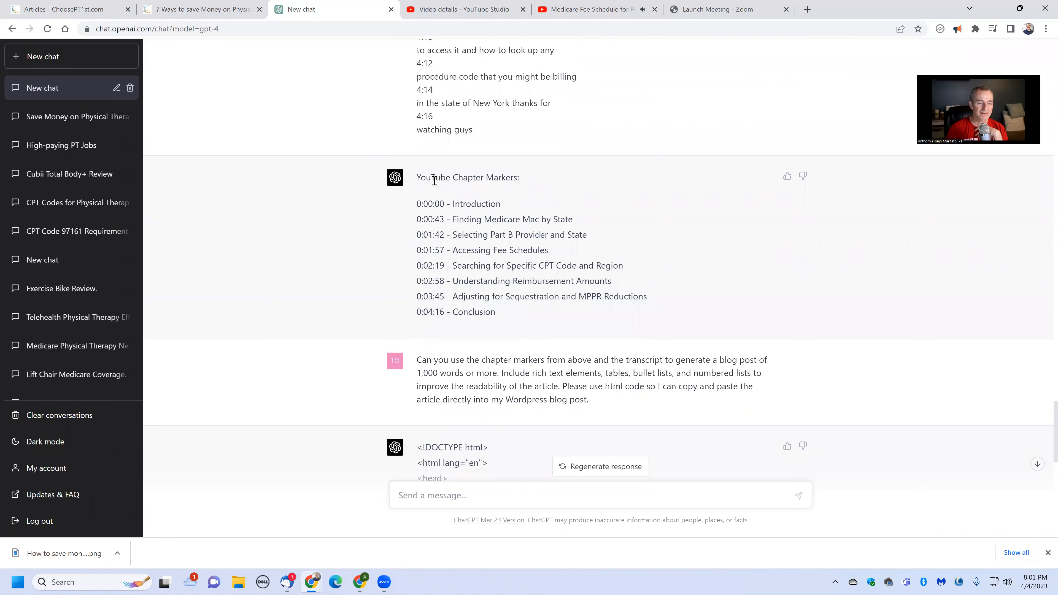
drag(418, 178, 583, 314)
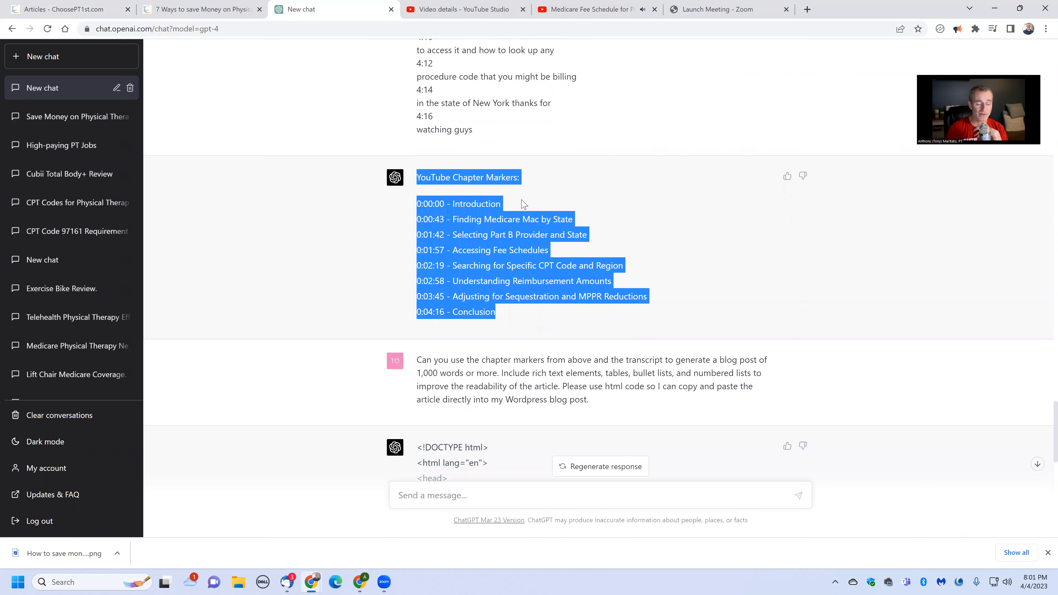
click(466, 206)
drag(418, 204, 515, 311)
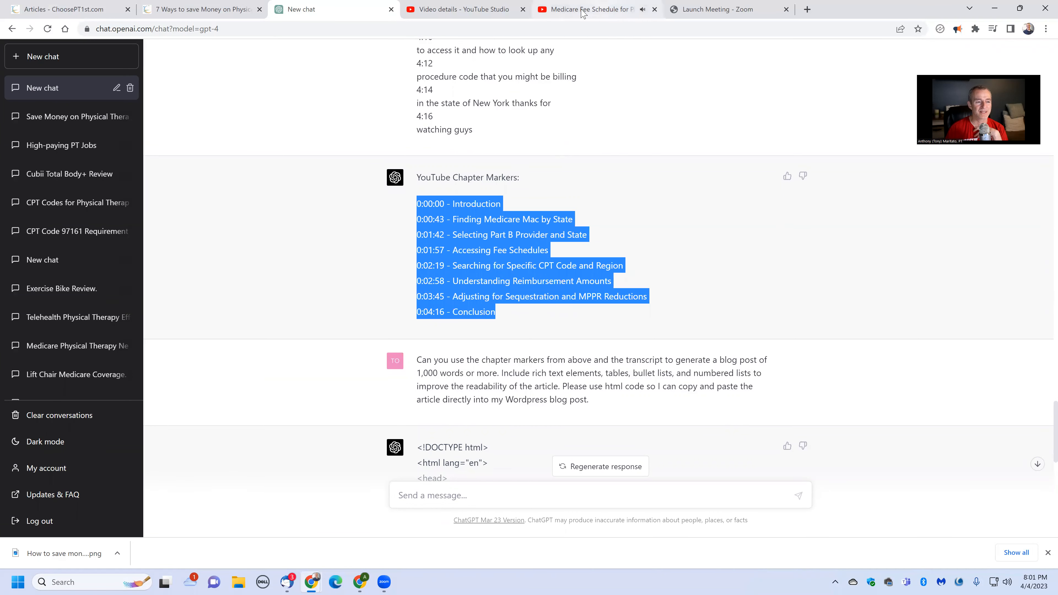
Return to the Medicare Fee Schedule video on YouTube and expand its description to examine the chapter timestamps
click(604, 9)
click(470, 7)
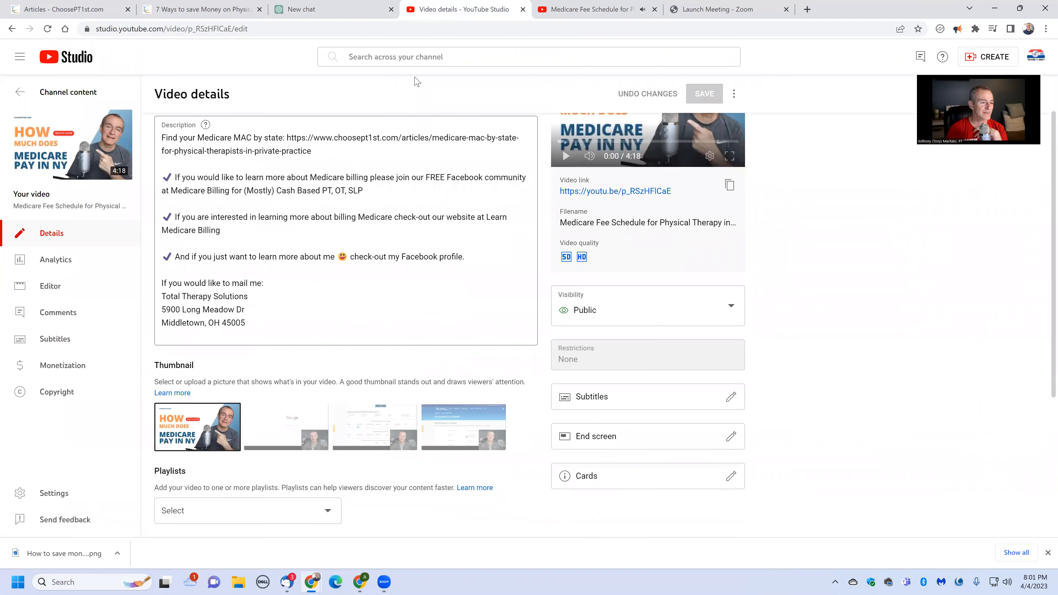
click(567, 11)
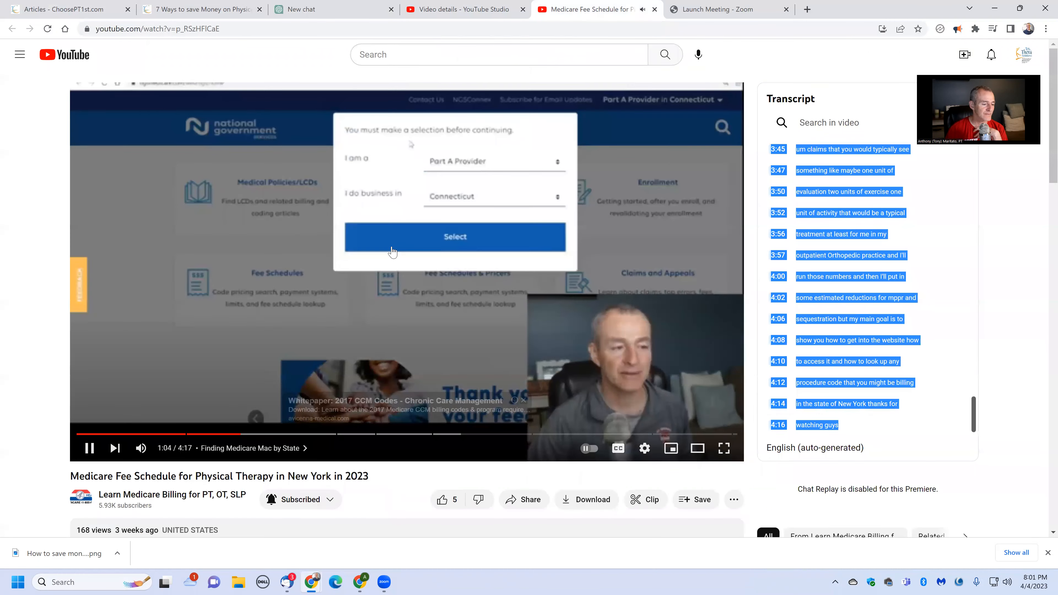
scroll(347, 214, down, 5)
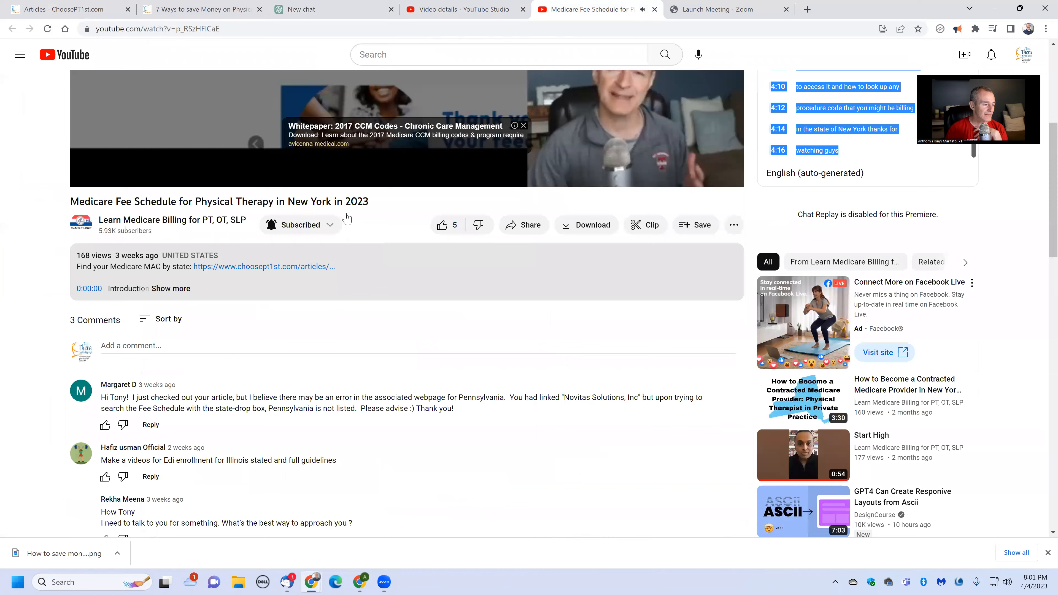
scroll(169, 232, down, 1)
click(173, 233)
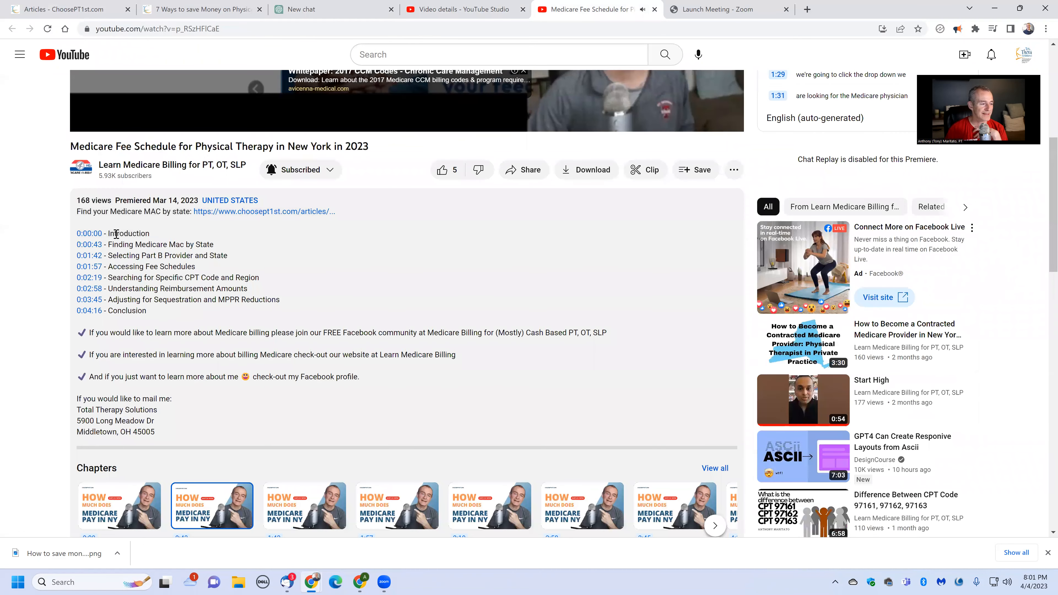
drag(116, 234, 202, 303)
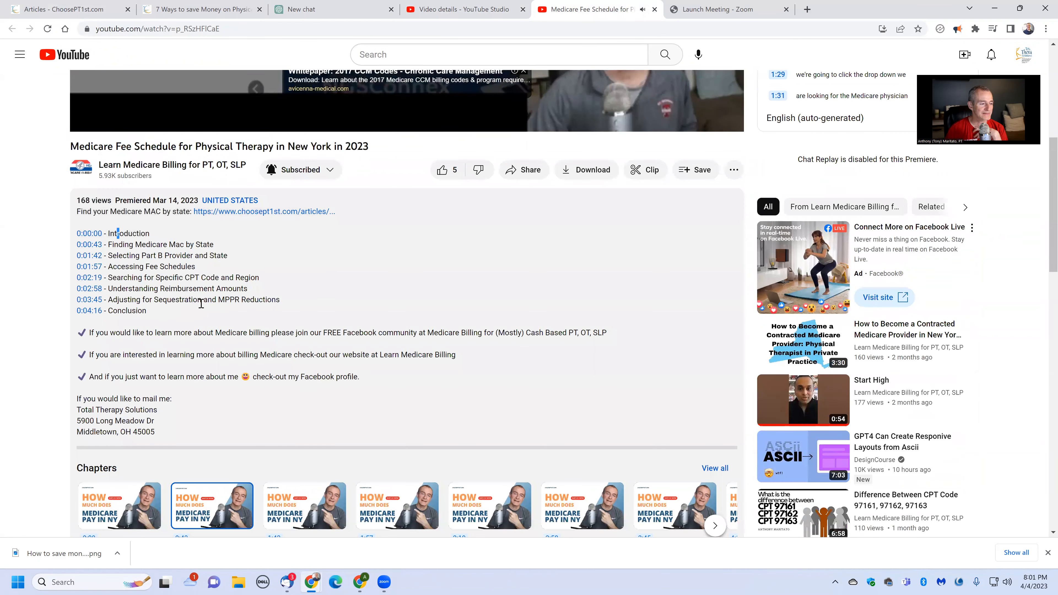
click(355, 232)
scroll(324, 164, up, 1)
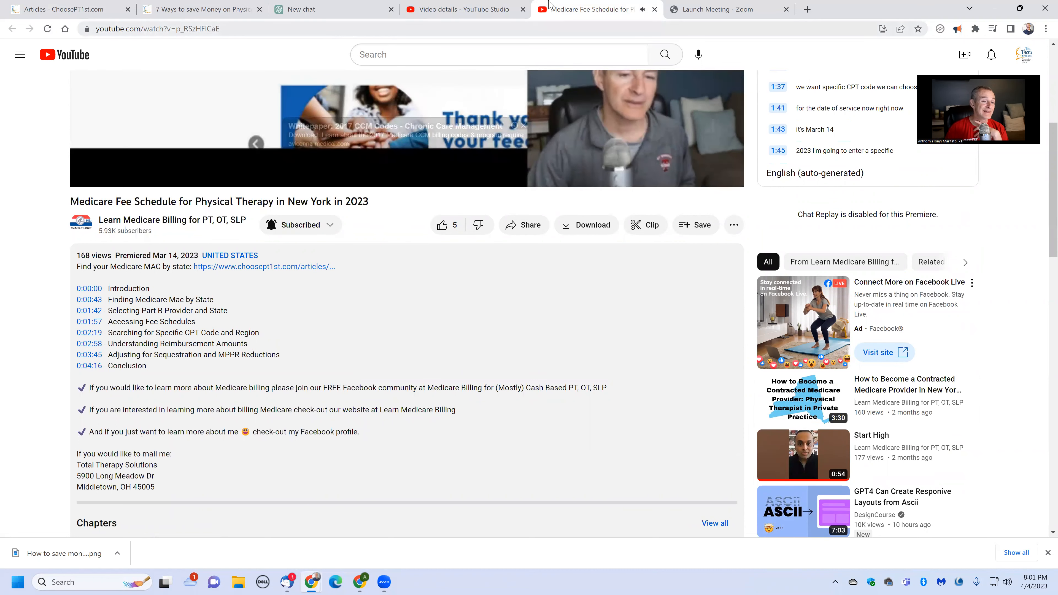
Go back to the ChatGPT conversation and review the blog post prompt and the HTML article generated for it
click(367, 10)
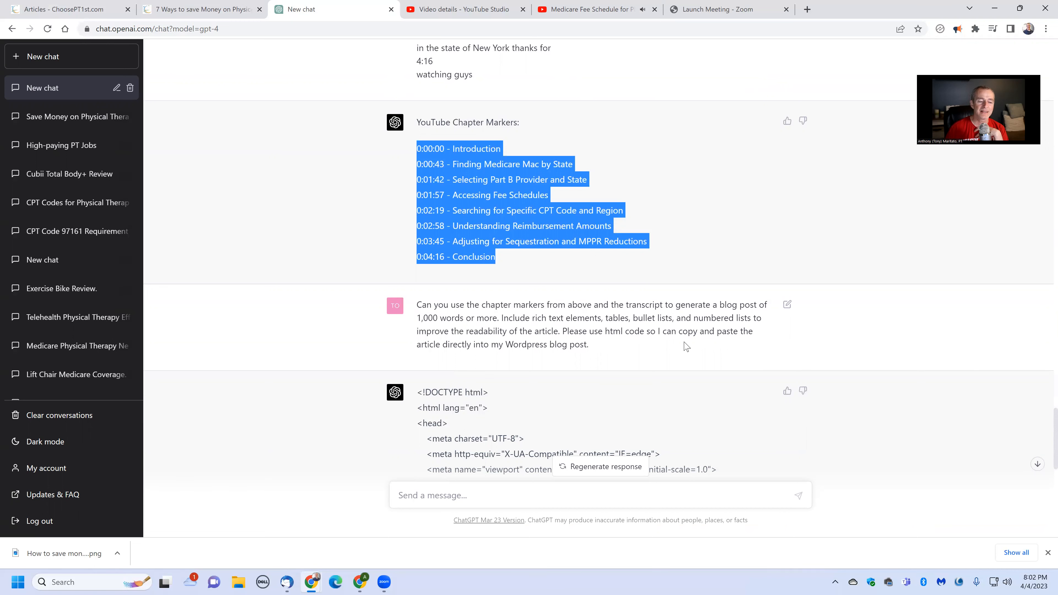
scroll(709, 334, down, 1)
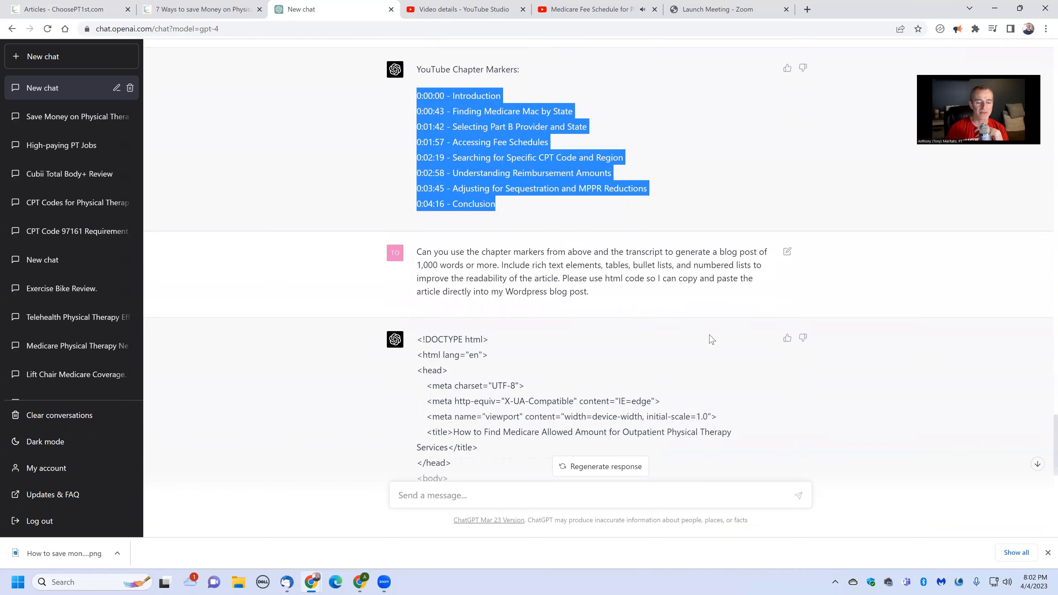
scroll(725, 330, down, 1)
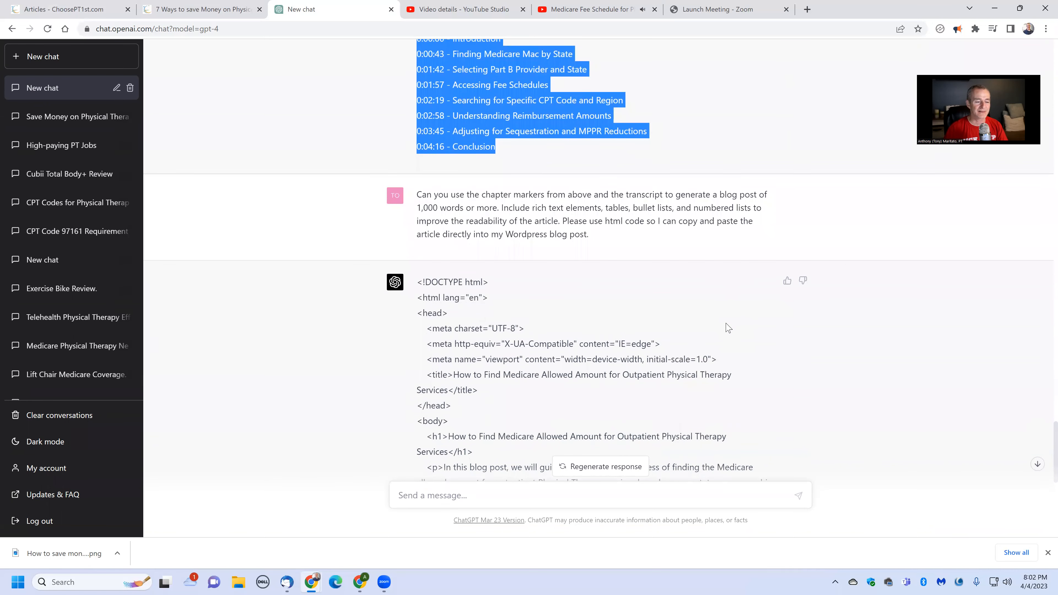
scroll(726, 323, down, 7)
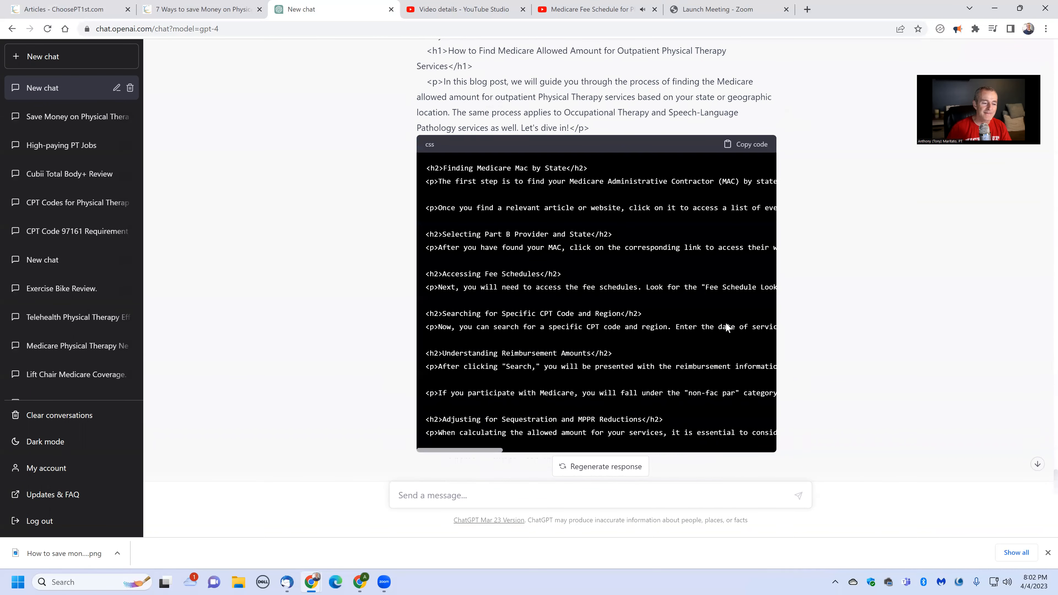
scroll(709, 300, down, 1)
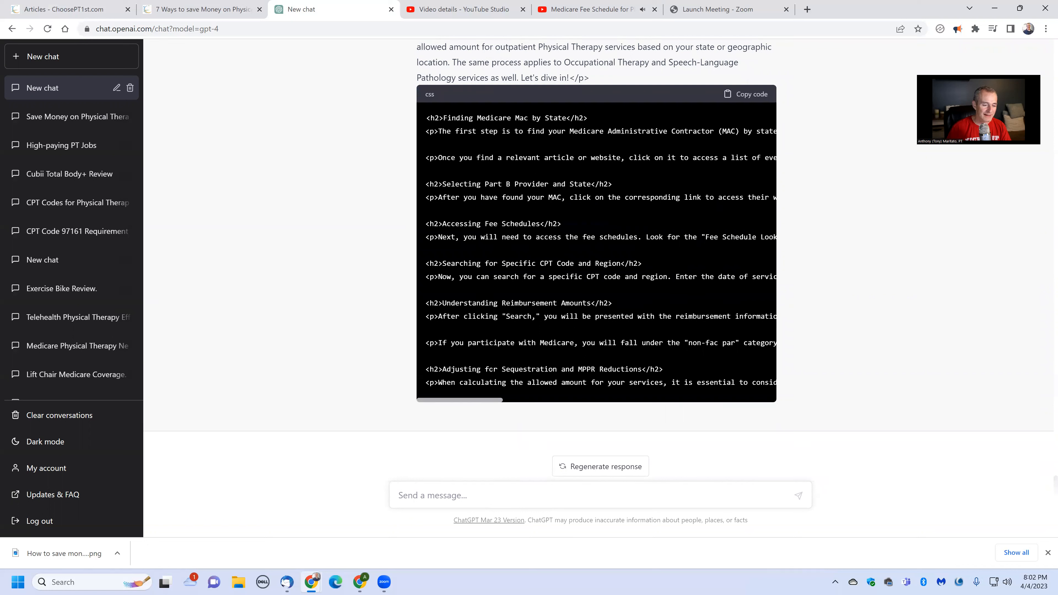
Send ChatGPT the message "please continue working on that article"
click(471, 491)
text(please continue working on th)
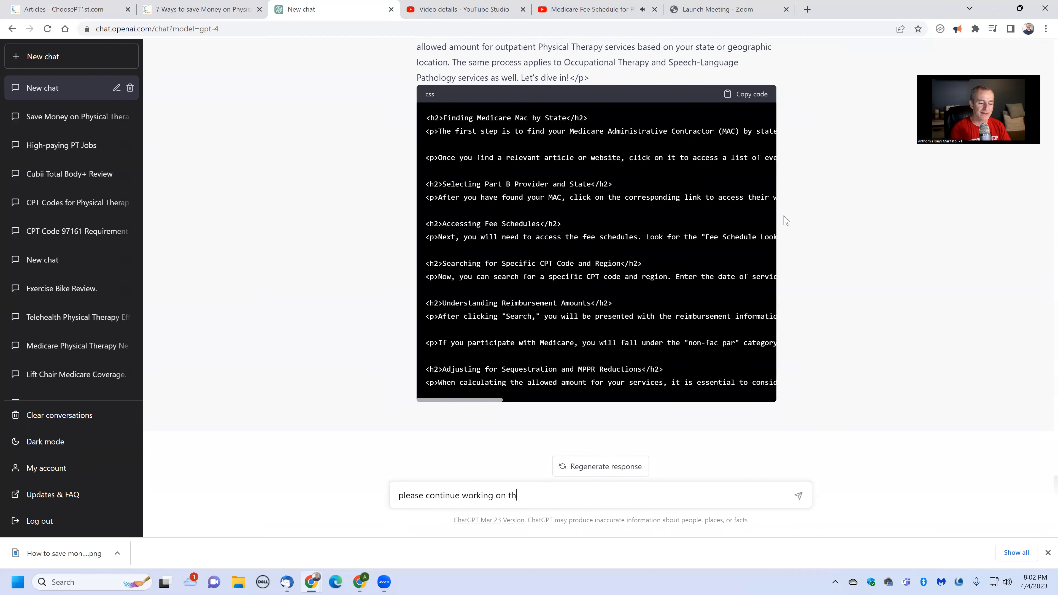
text(at article)
key(Return)
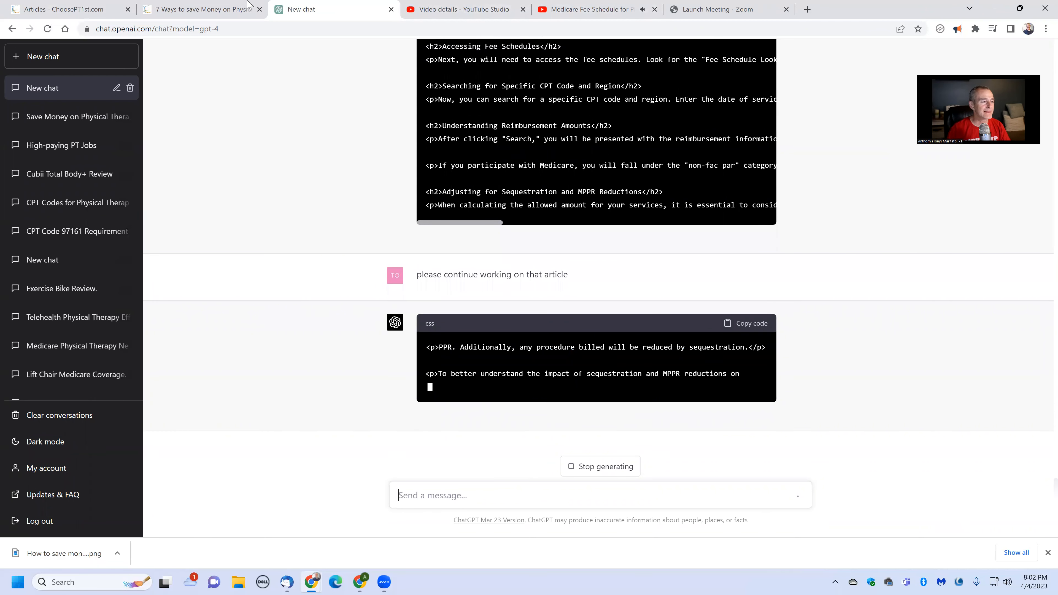
Switch to the ChoosePT1st.com account and start a new video entry in its Videos section
click(118, 11)
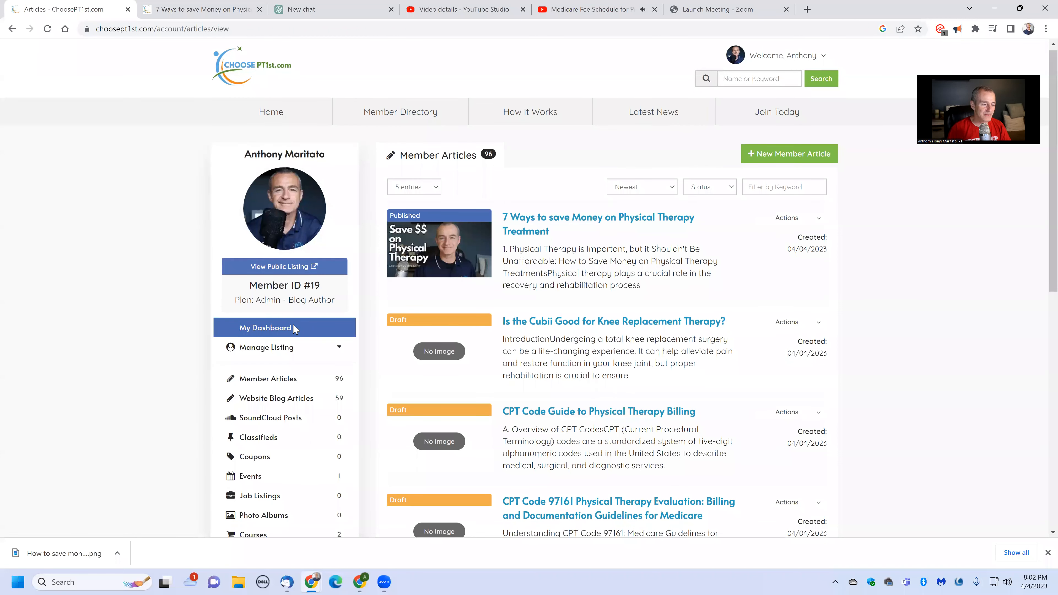
scroll(293, 363, down, 2)
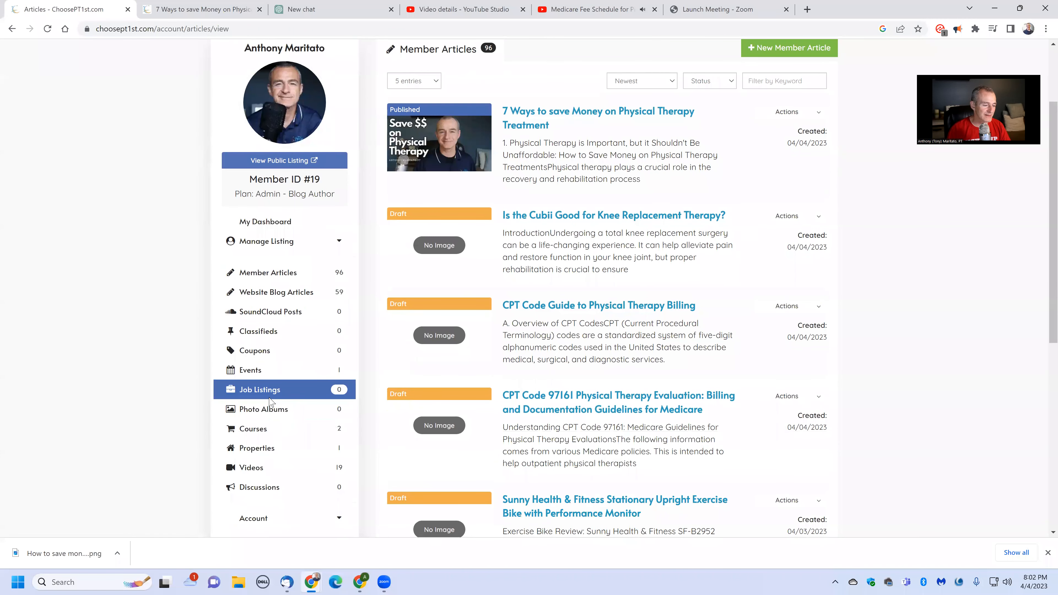
click(266, 467)
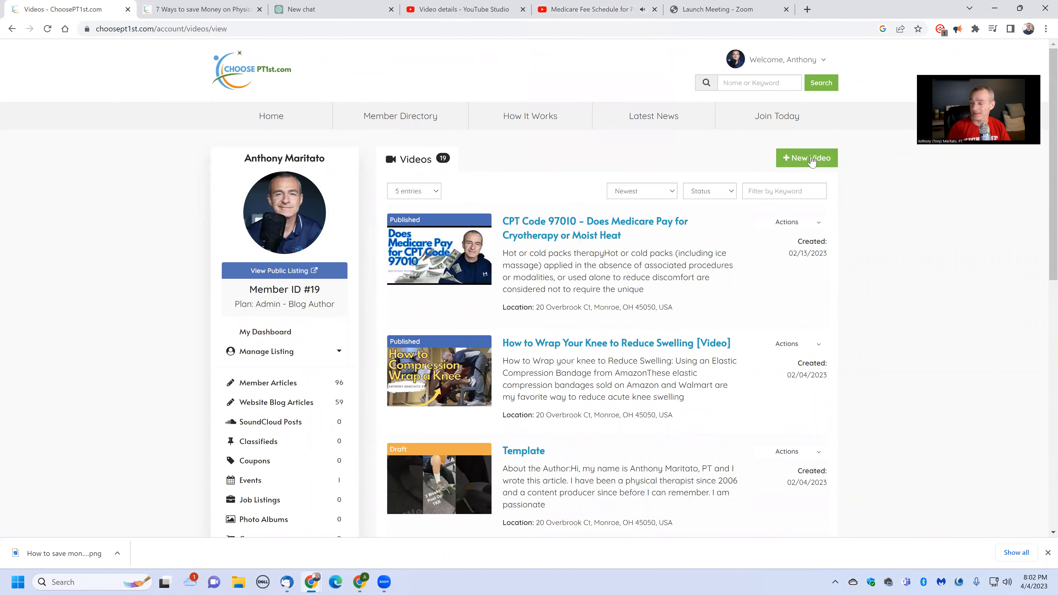
click(810, 158)
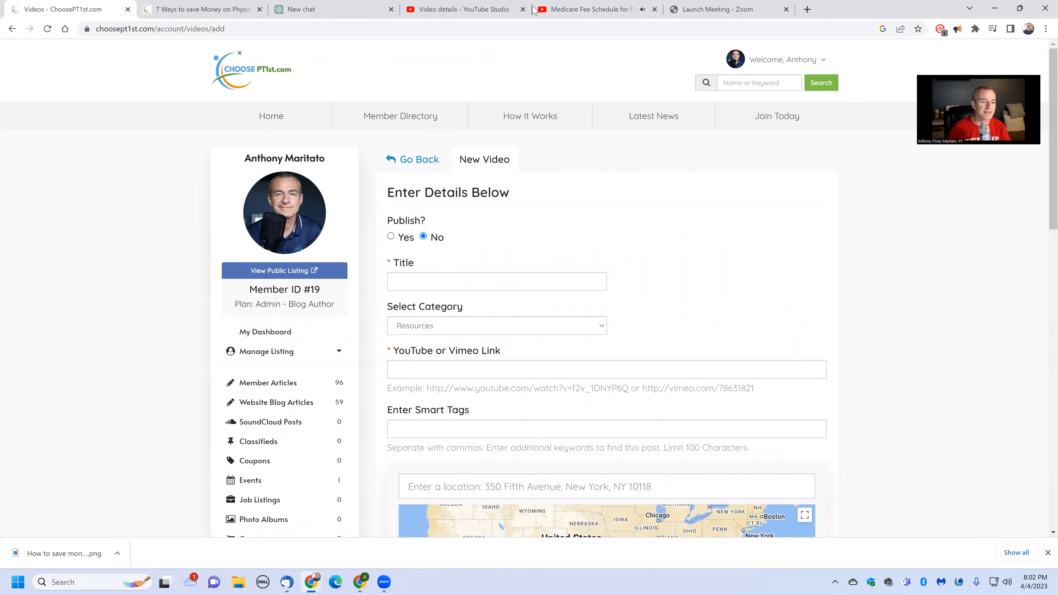
Copy the YouTube video's title, "Medicare Fee Schedule for Physical Therapy in New York in 2023", into the new video entry's title
click(538, 9)
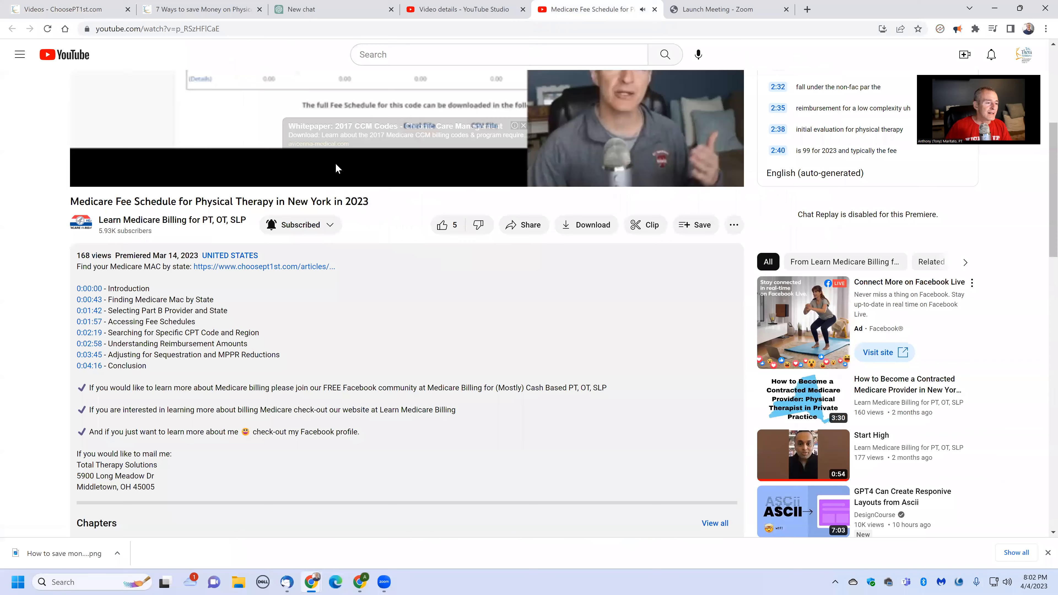
scroll(338, 168, up, 5)
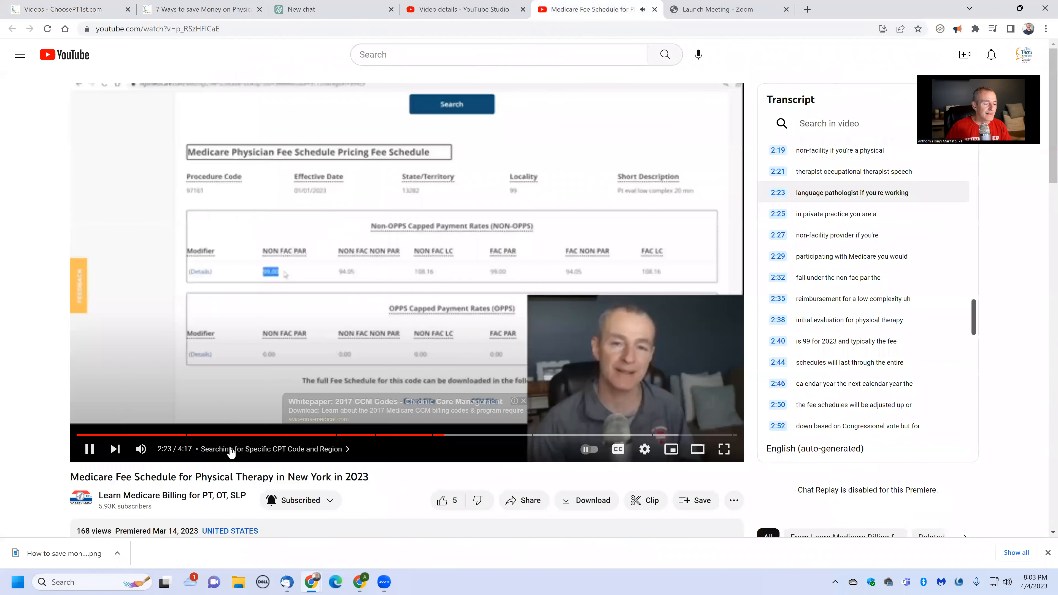
double_click(104, 478)
shift+click(385, 475)
key(ctrl+c)
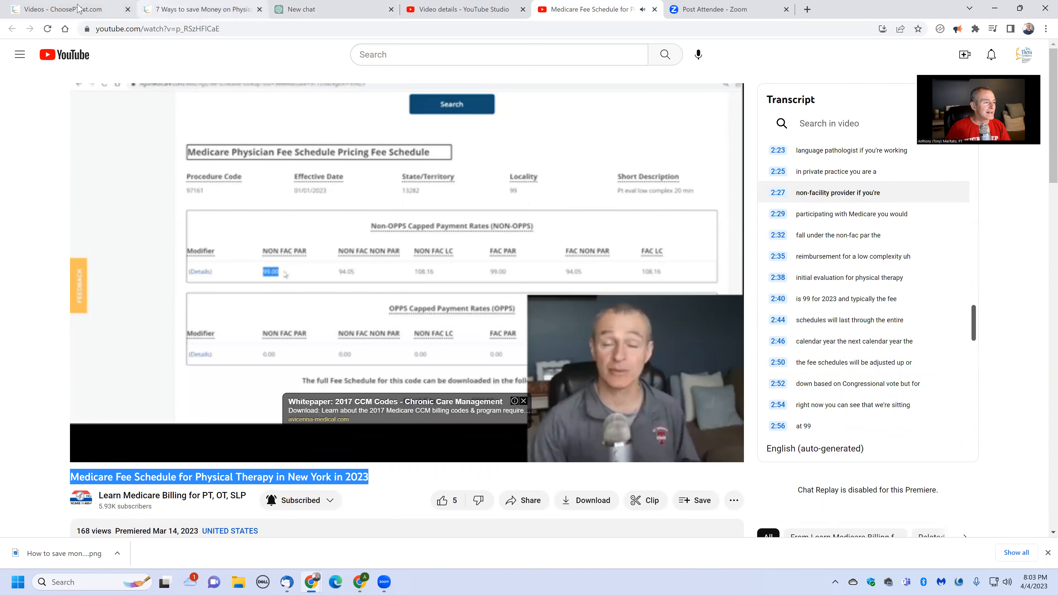
click(67, 9)
click(491, 277)
key(ctrl+v)
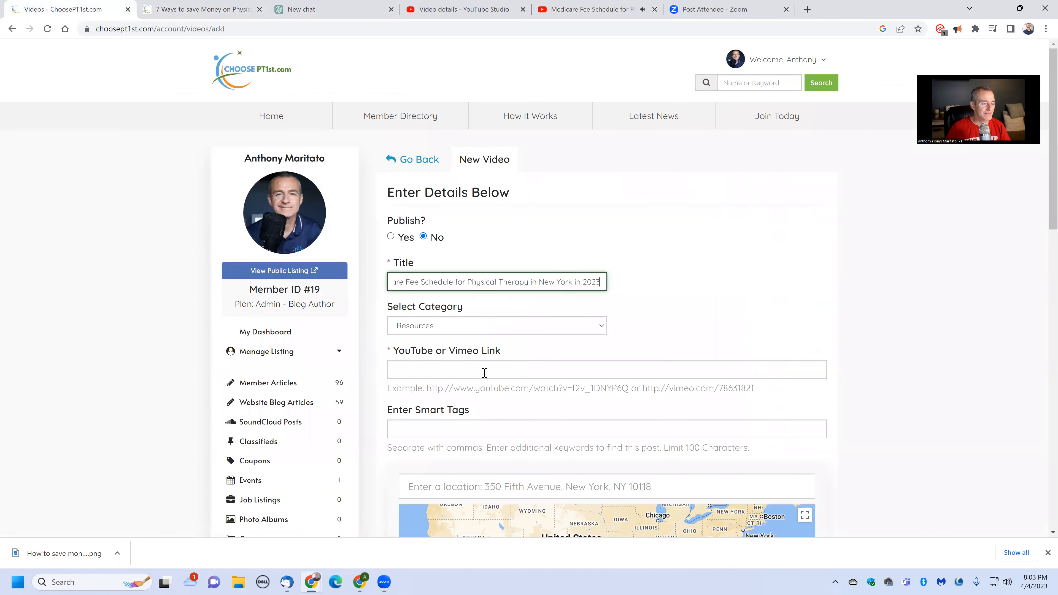
Copy the YouTube video's share link and paste it into the new entry's YouTube or Vimeo Link field
click(486, 370)
click(591, 11)
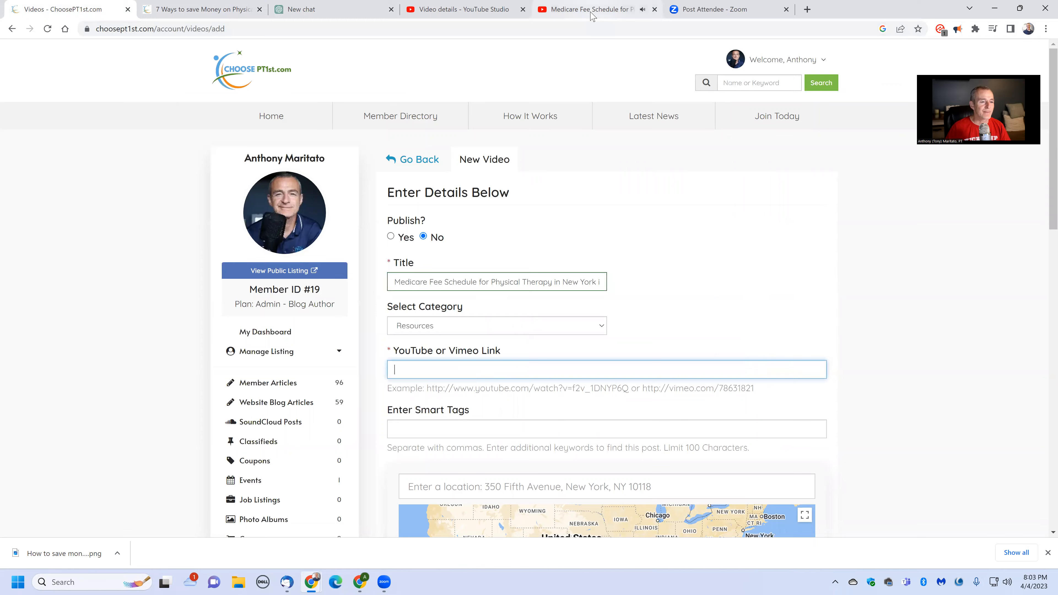
click(526, 500)
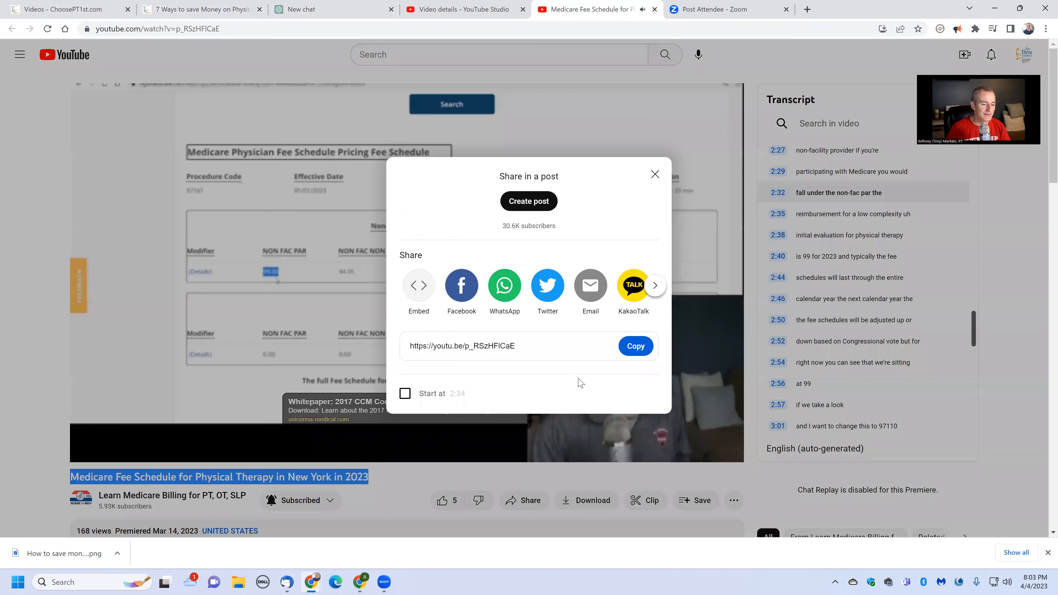
click(635, 346)
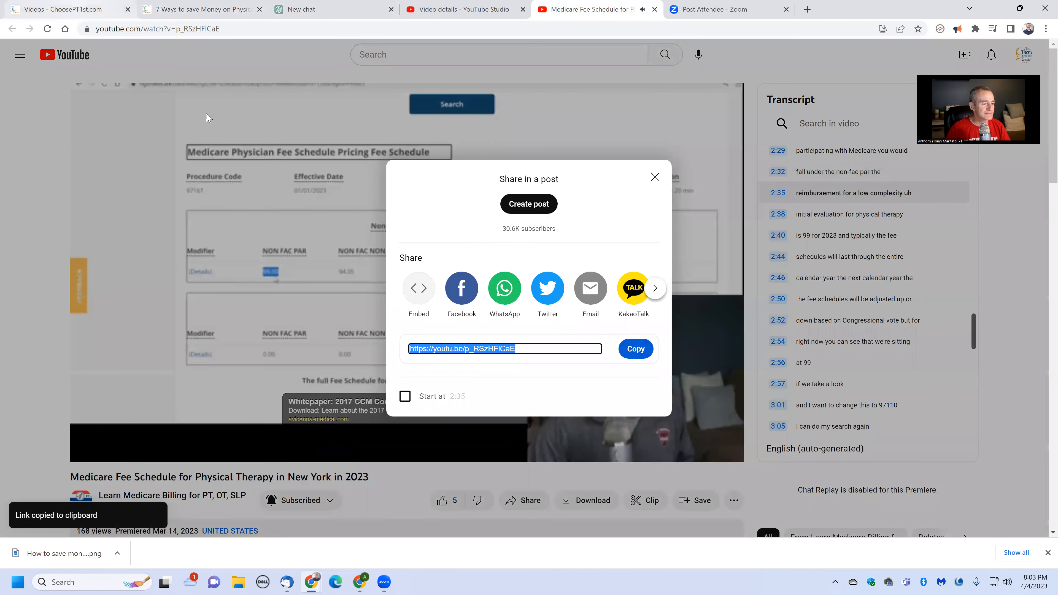
click(71, 8)
key(ctrl+v)
Set the video's category to Insurance and enter "Medicare" as its smart tag
click(504, 328)
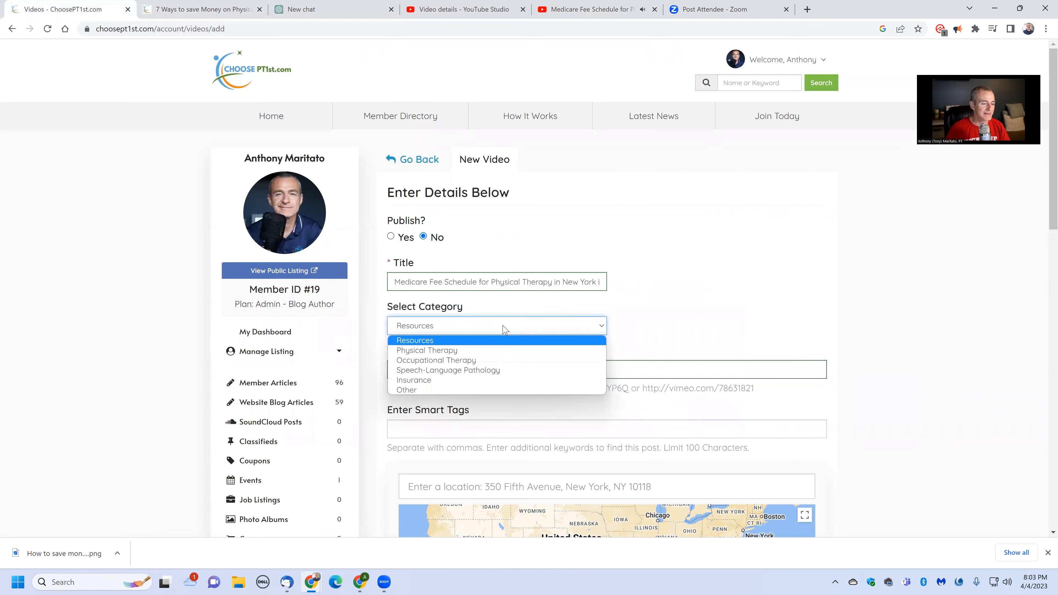
click(503, 379)
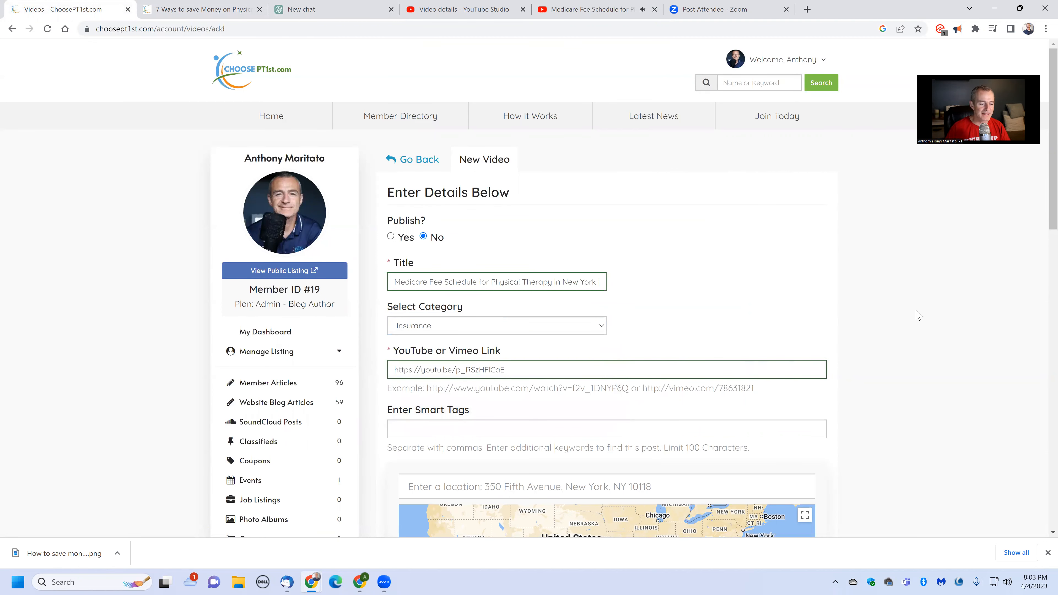
scroll(604, 305, down, 1)
scroll(584, 296, down, 3)
click(506, 269)
text(Medicare)
Enter "Monroe, Ohio" as the video entry's location
scroll(550, 284, down, 1)
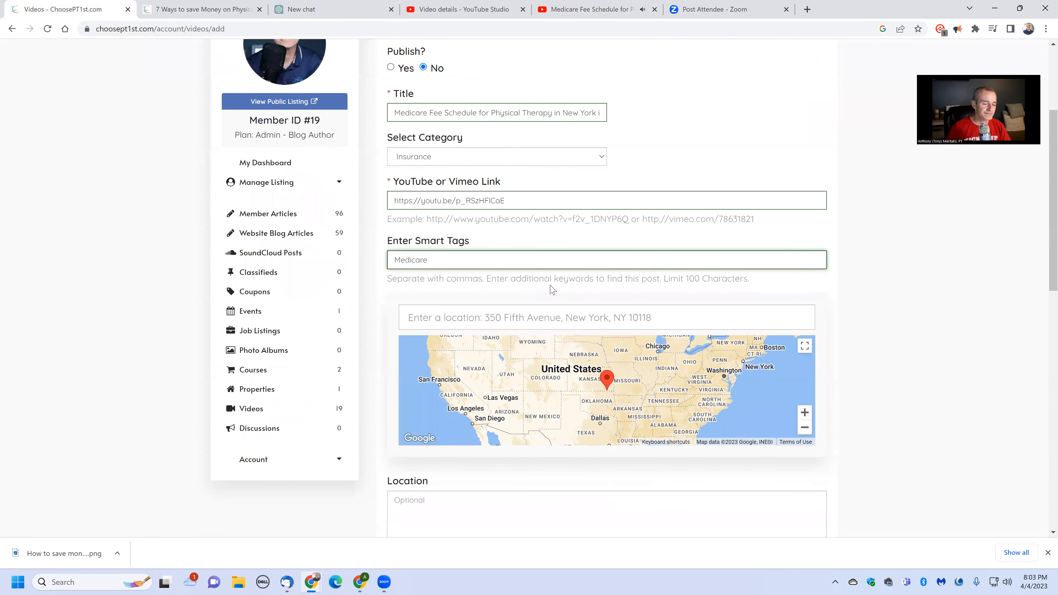
scroll(546, 300, down, 5)
click(548, 303)
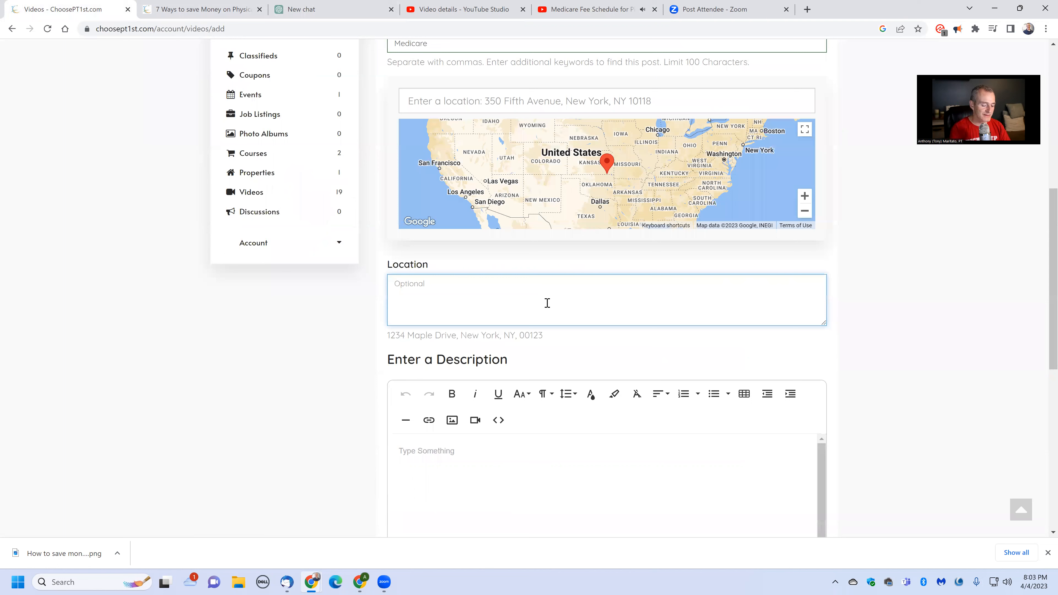
text(Monroe, Ohio)
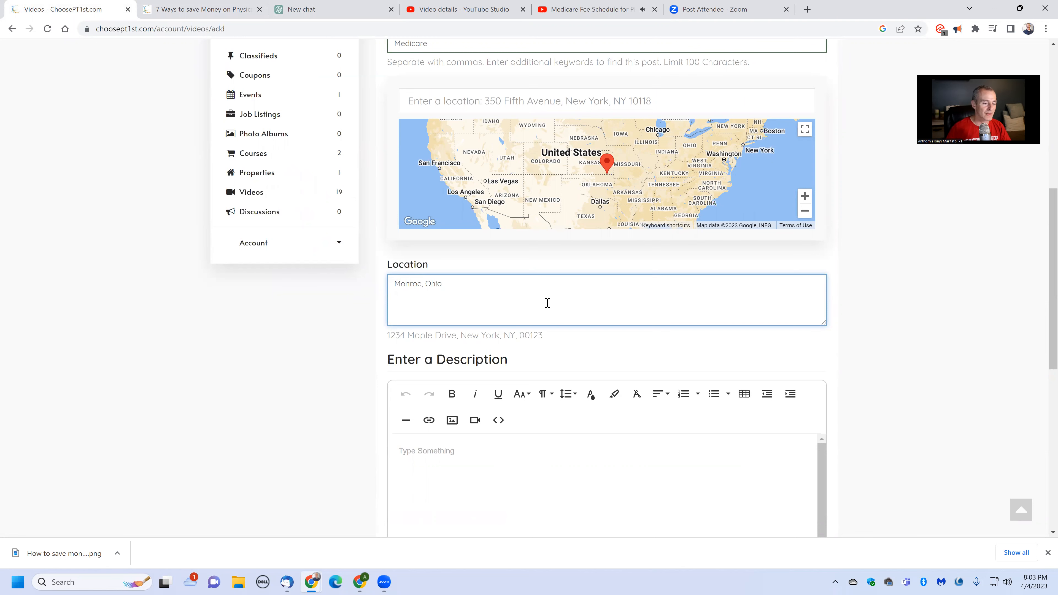
key(Tab)
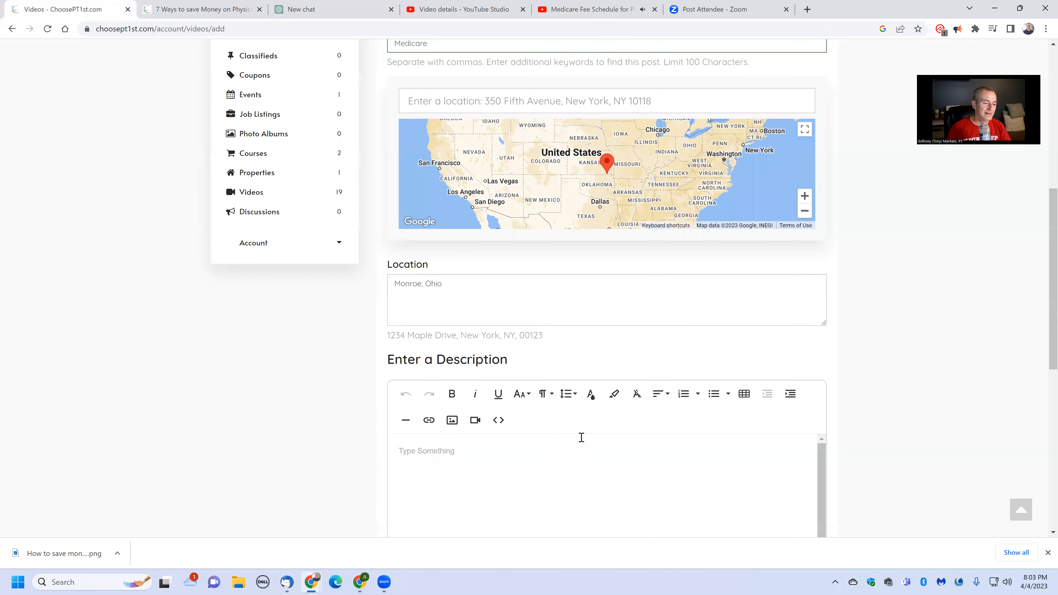
Copy ChatGPT's opening HTML, from the doctype through the intro paragraph, into the description's code view and check how it renders
scroll(553, 286, down, 1)
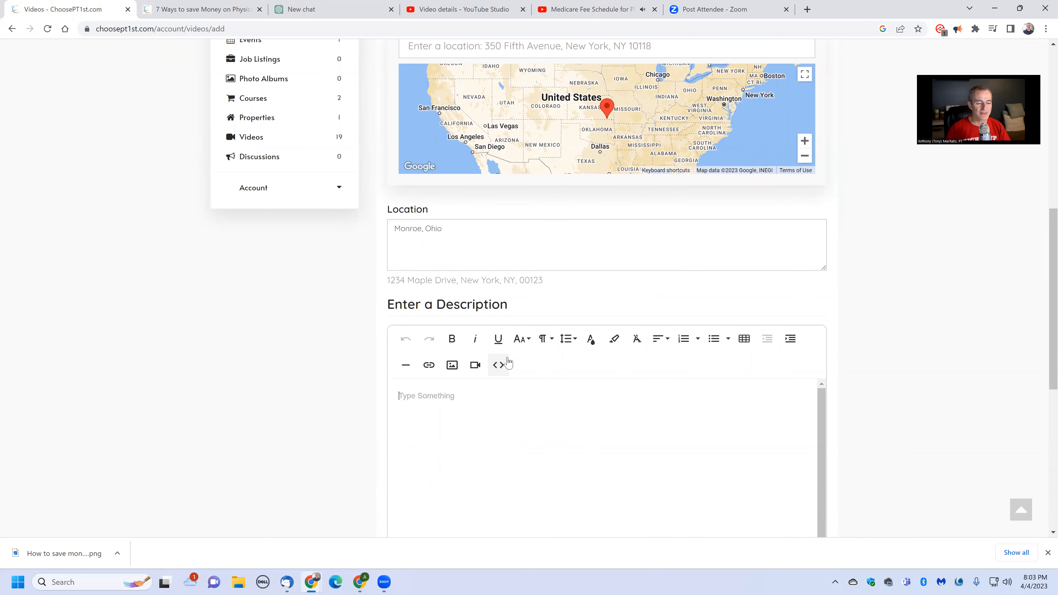
click(498, 365)
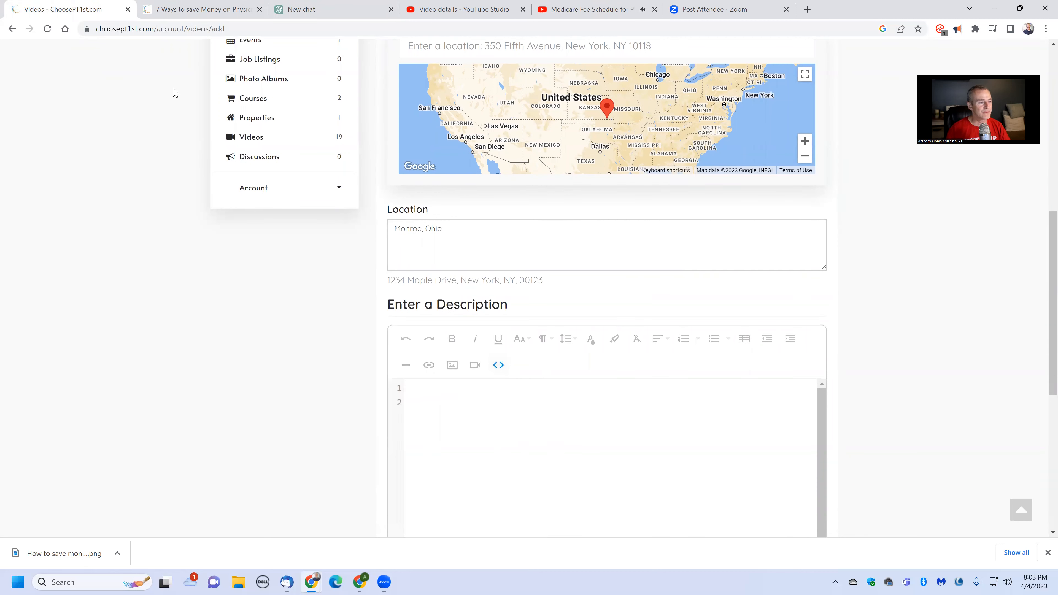
click(314, 12)
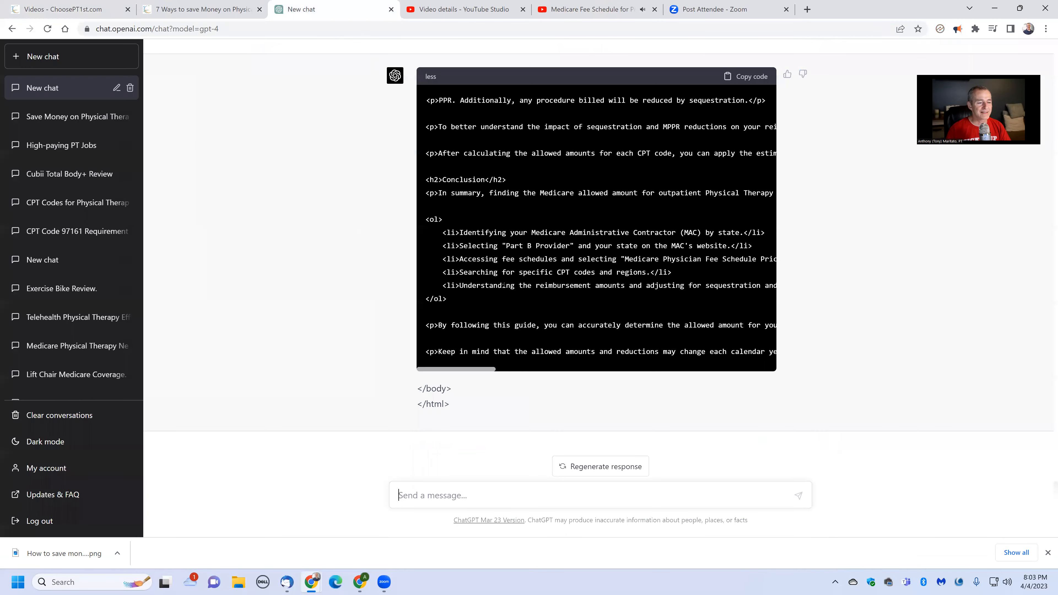
scroll(503, 285, up, 4)
scroll(515, 267, up, 3)
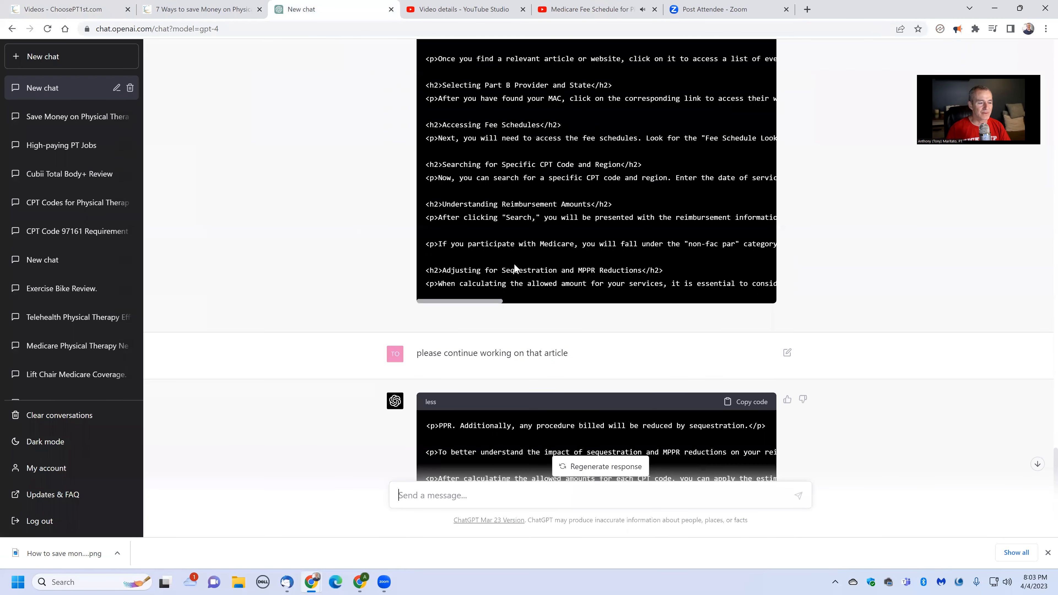
scroll(515, 267, up, 5)
scroll(501, 204, up, 4)
drag(418, 140, 606, 373)
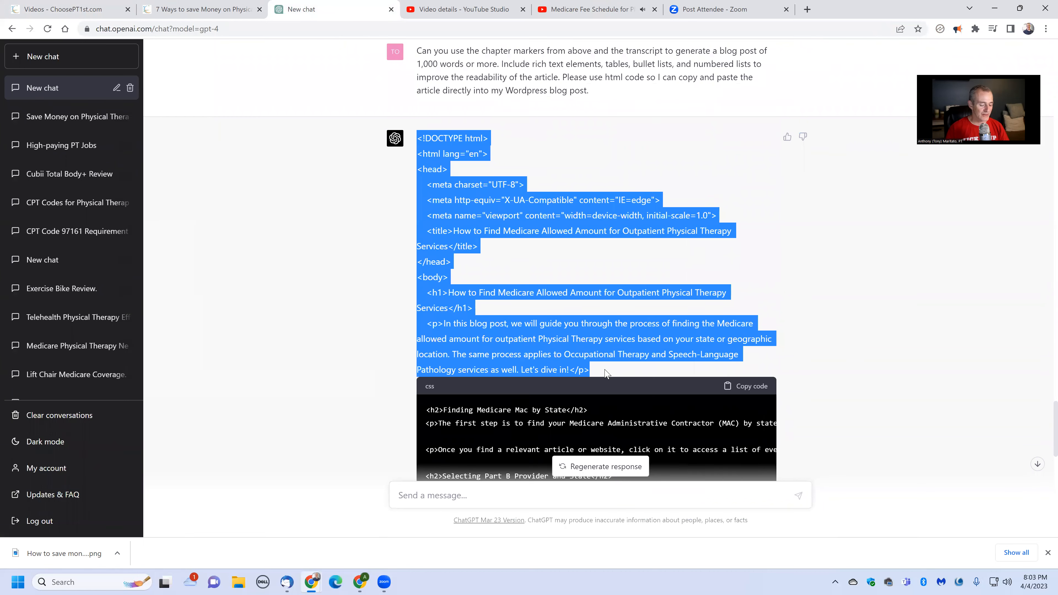
click(88, 10)
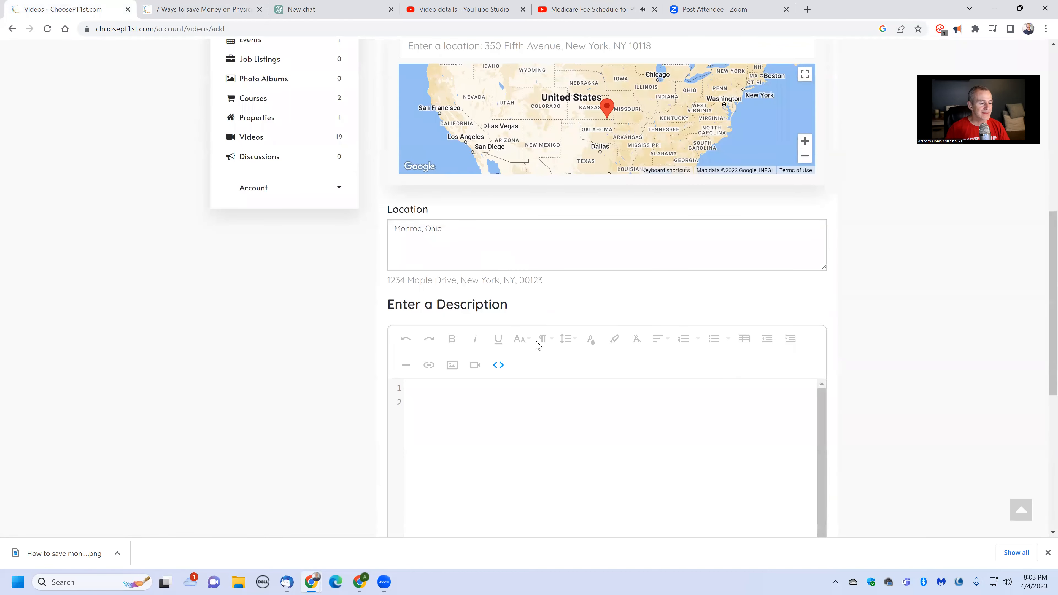
key(ctrl+v)
scroll(537, 346, down, 4)
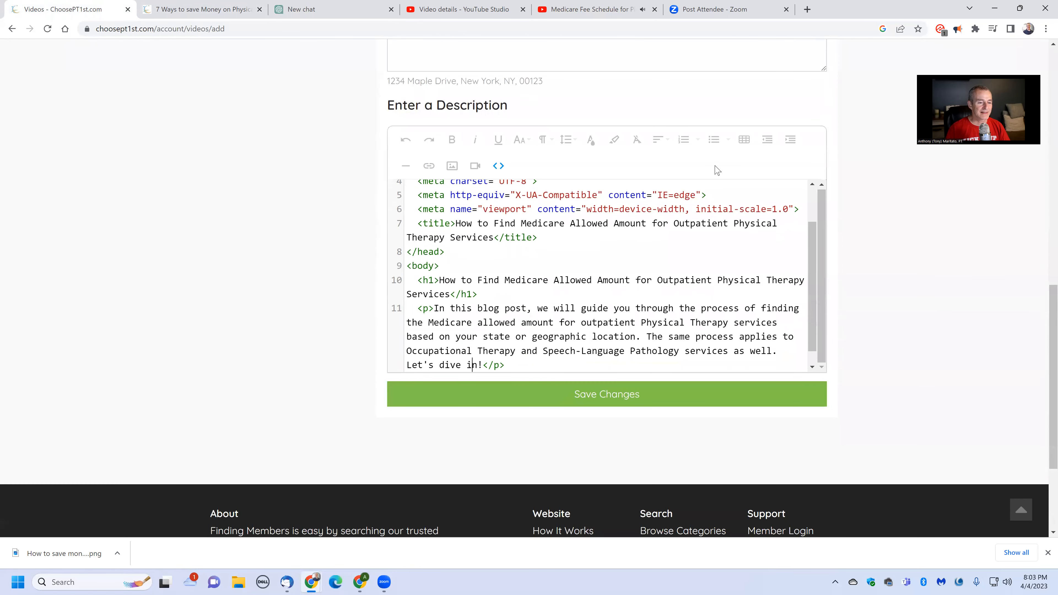
click(498, 165)
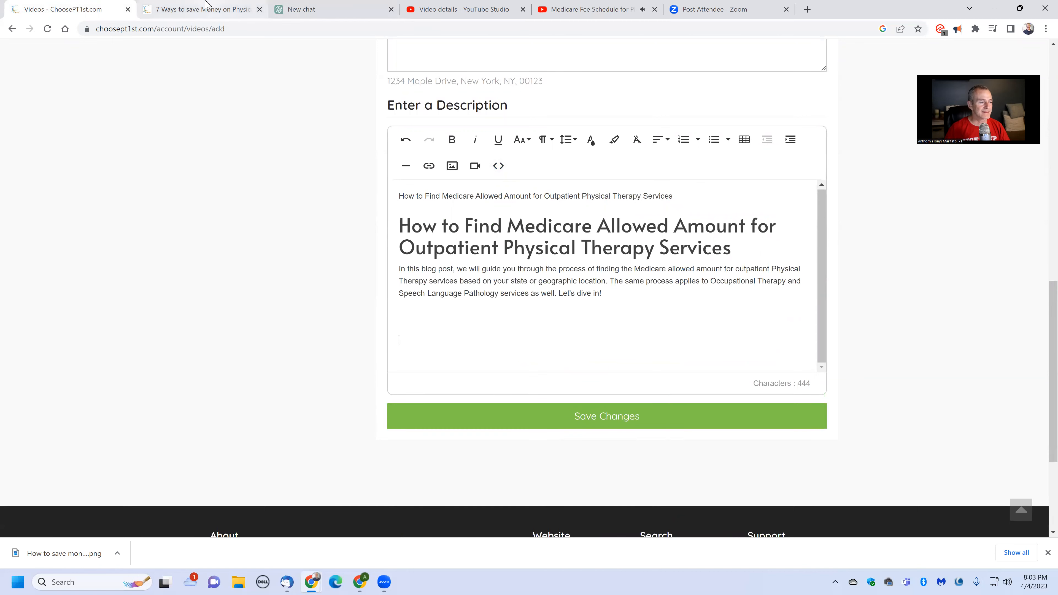
Copy ChatGPT's first code block, starting at "Finding Medicare Mac by State", and paste it below the intro paragraph in the description's HTML
click(332, 11)
scroll(624, 292, down, 1)
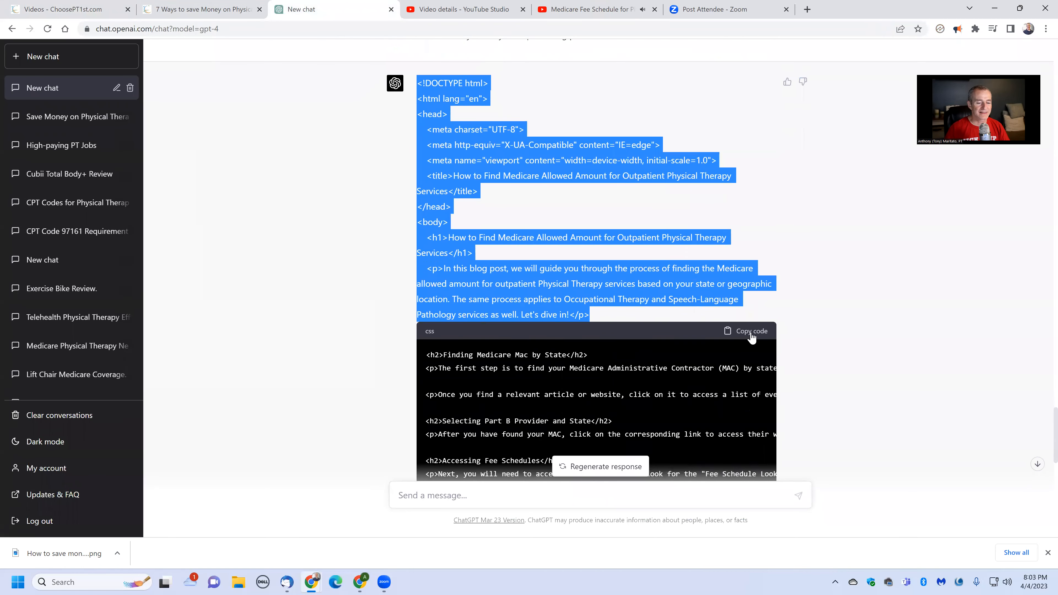
click(751, 333)
scroll(568, 378, down, 8)
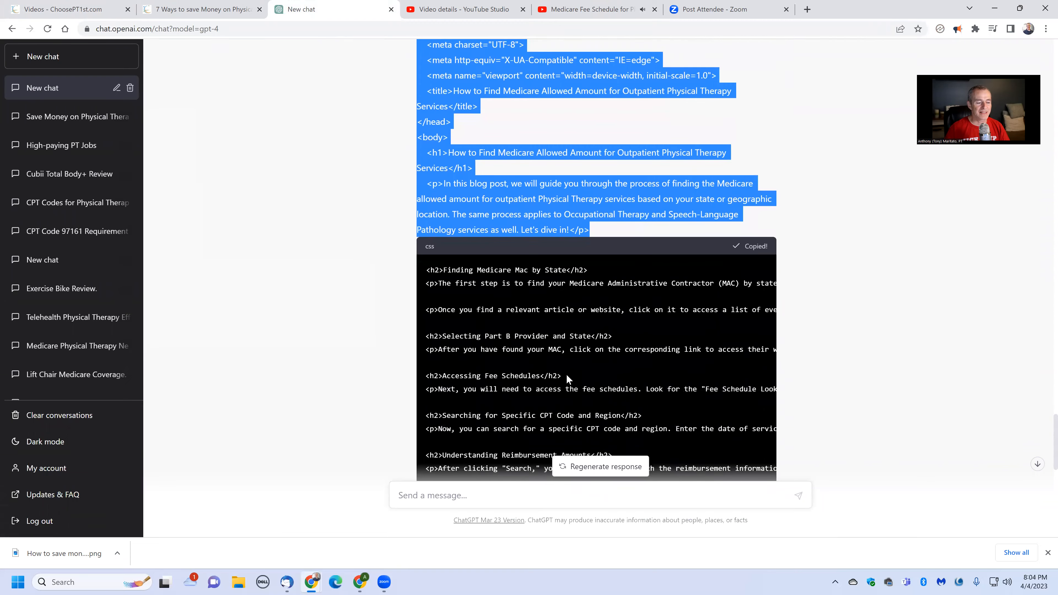
click(93, 3)
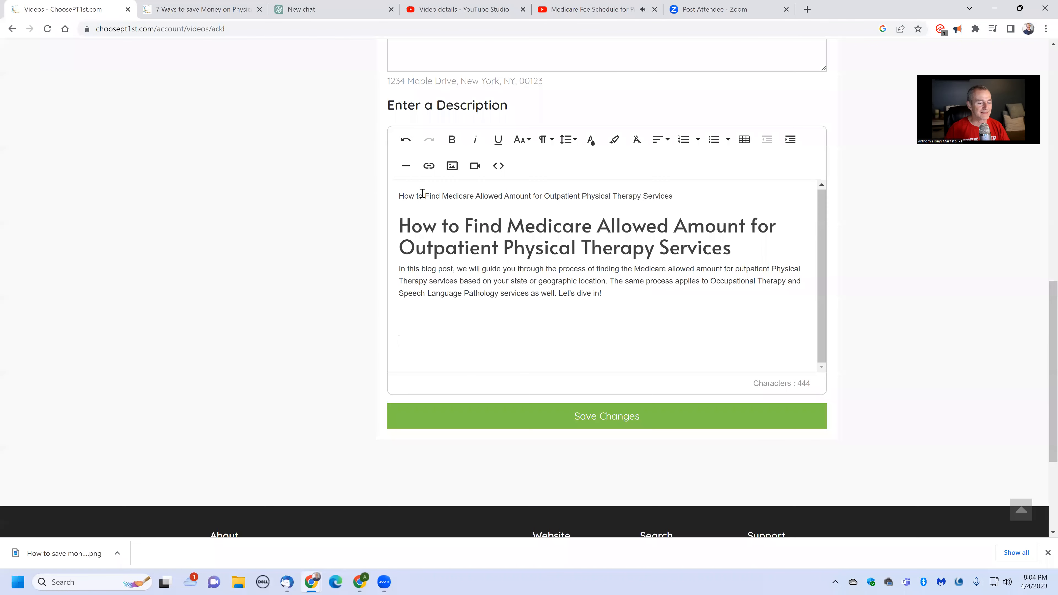
click(500, 166)
scroll(447, 350, down, 2)
drag(411, 320, 466, 350)
key(ctrl+v)
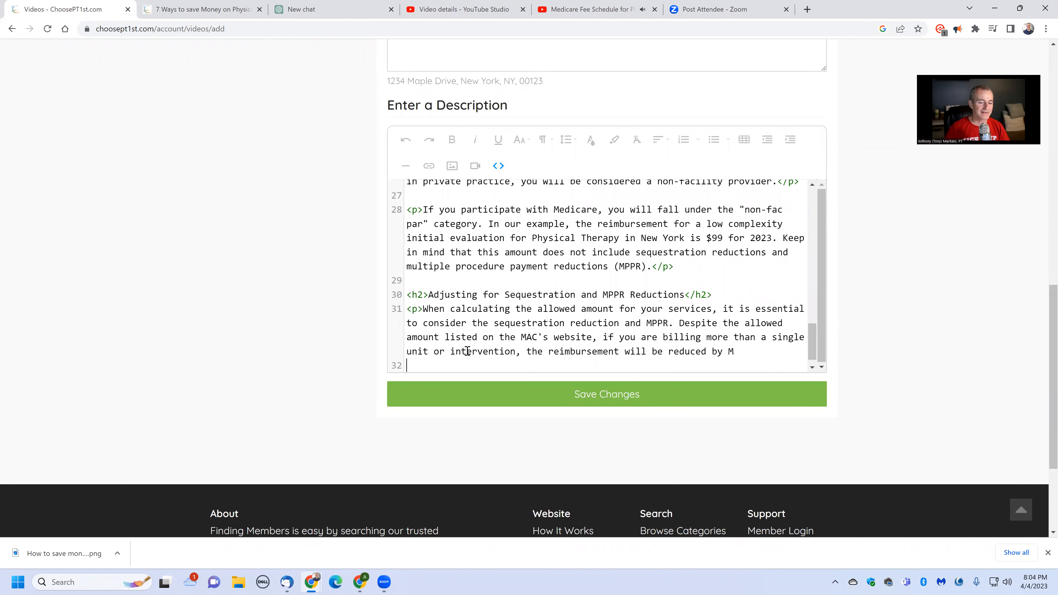
Copy ChatGPT's continuation code block and paste it directly after the cut-off text "reduced by M" in the description's HTML
drag(702, 352, 747, 356)
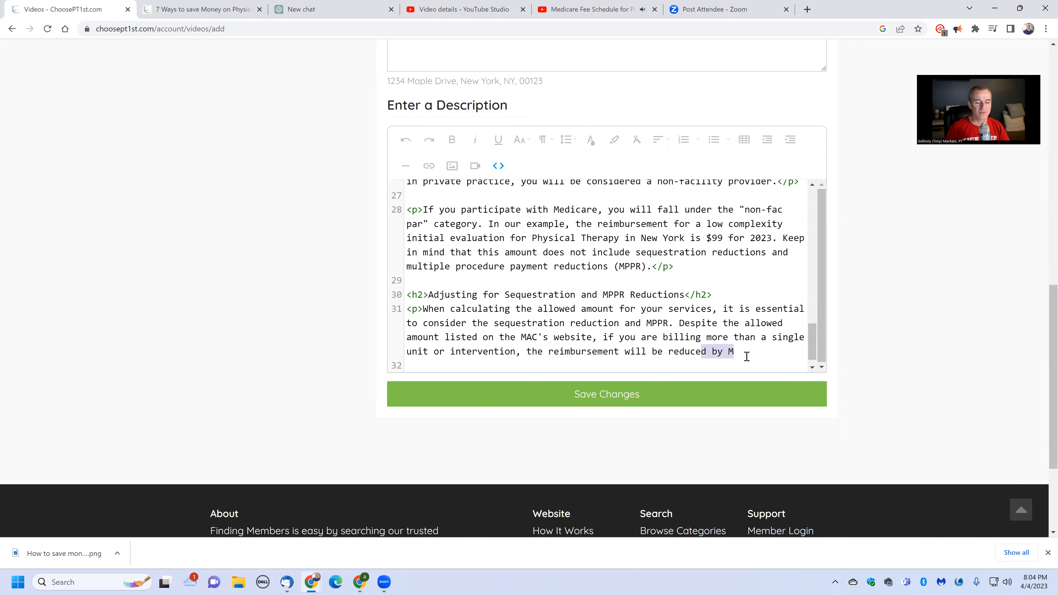
click(290, 8)
scroll(527, 258, down, 3)
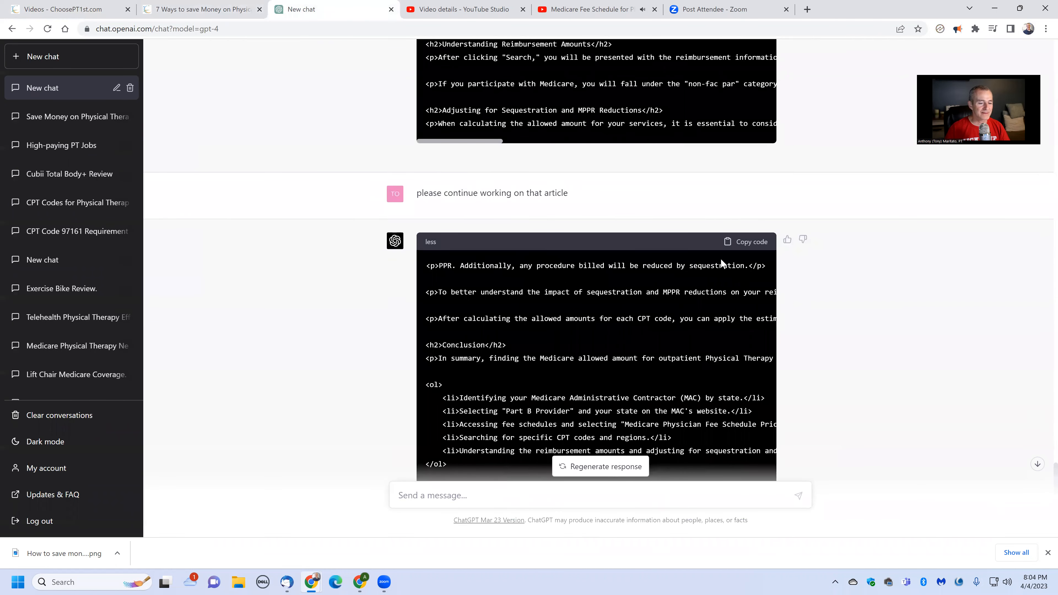
click(749, 245)
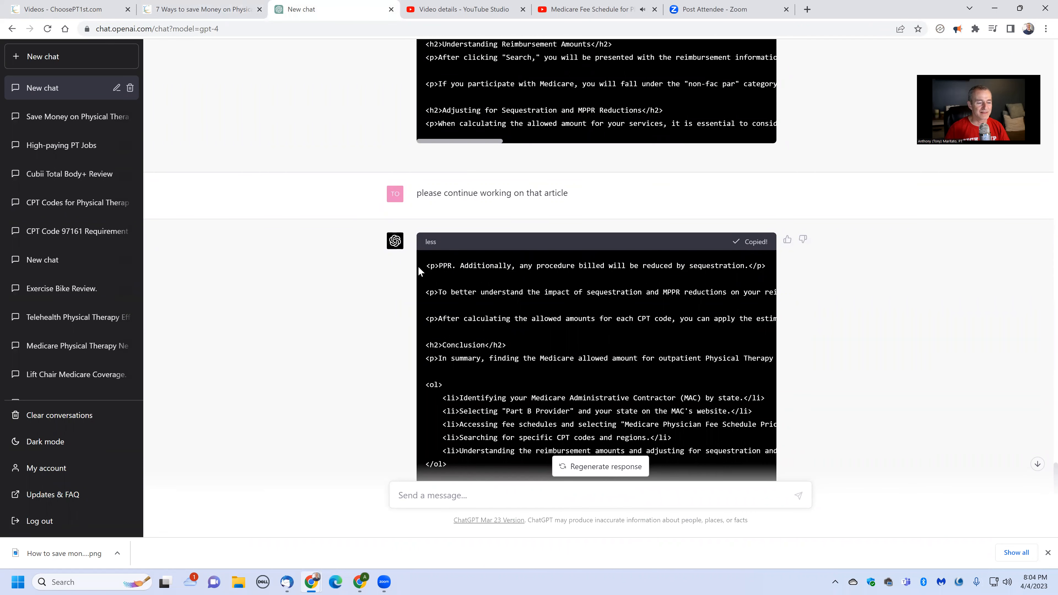
click(122, 6)
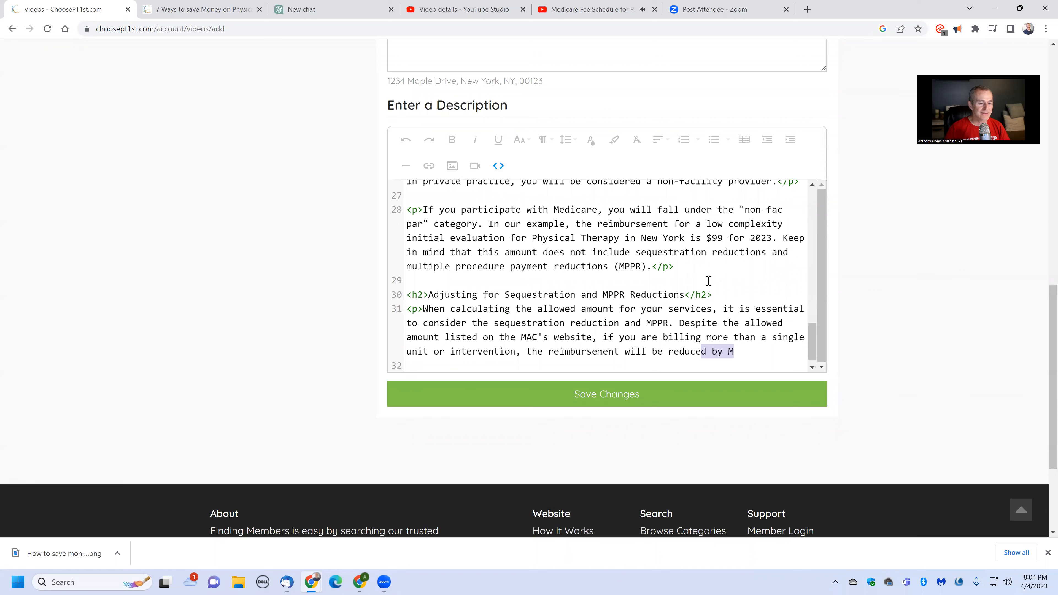
scroll(708, 281, down, 1)
click(749, 340)
key(ctrl+v)
Remove the stray <p> tag between "M" and "PPR" in the description's HTML, and save the video entry
scroll(754, 317, up, 10)
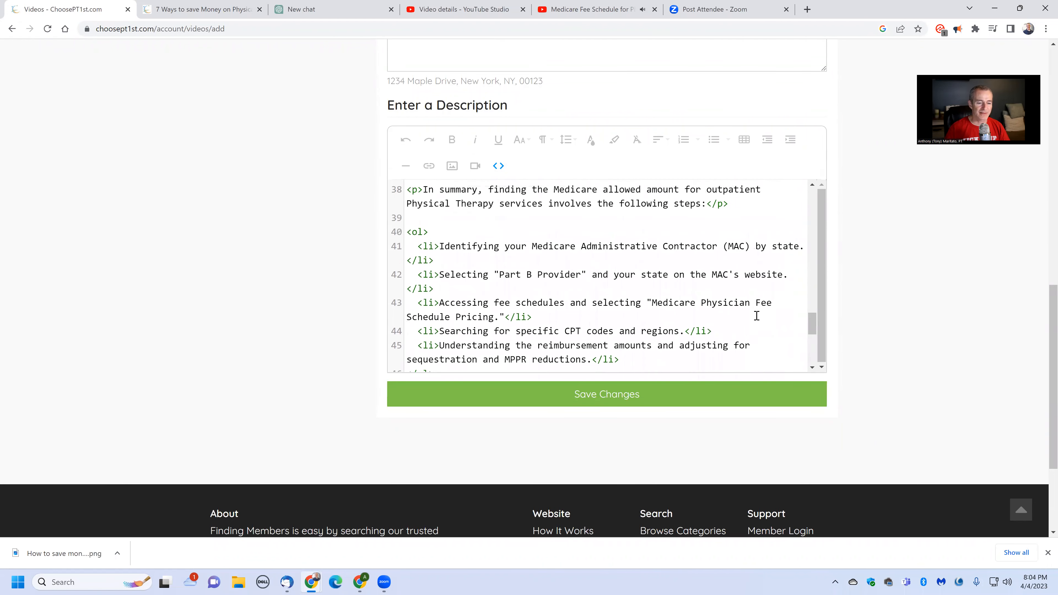
scroll(748, 277, up, 5)
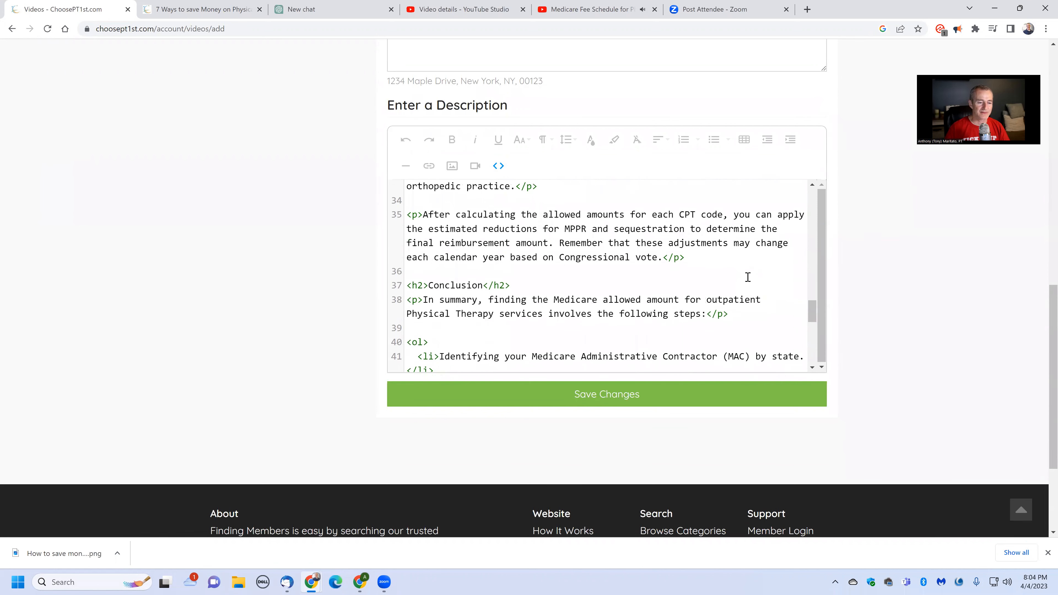
scroll(748, 277, up, 5)
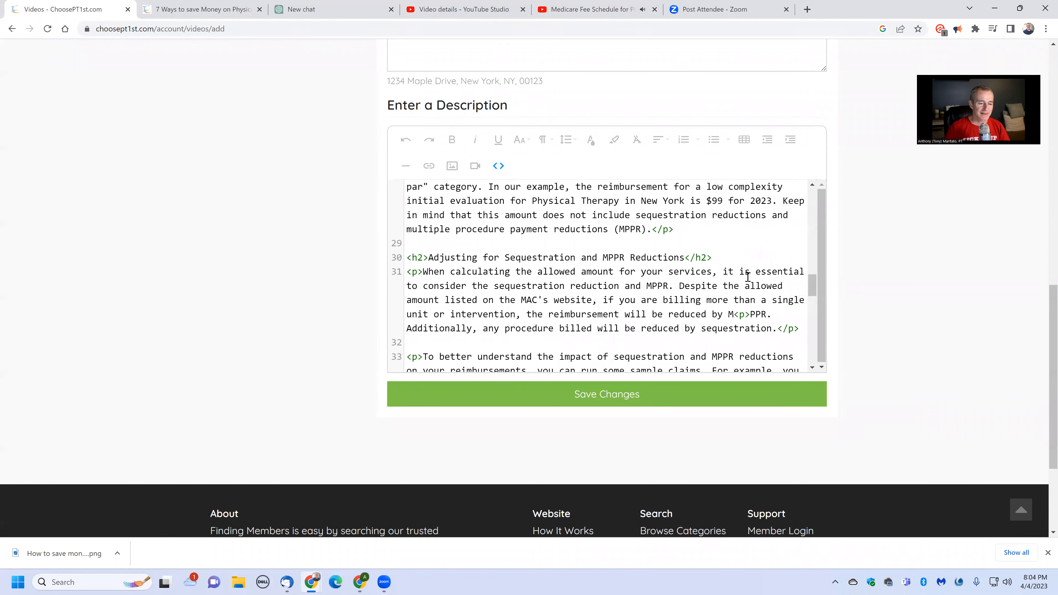
key(BackSpace)
key(BackSpace)
key(BackSpace)
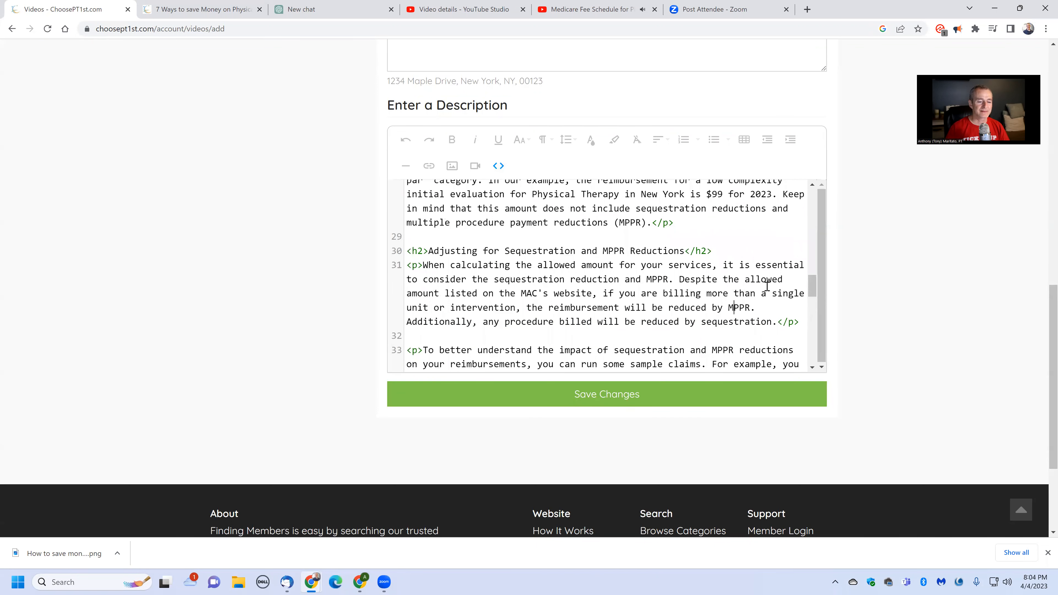
click(671, 394)
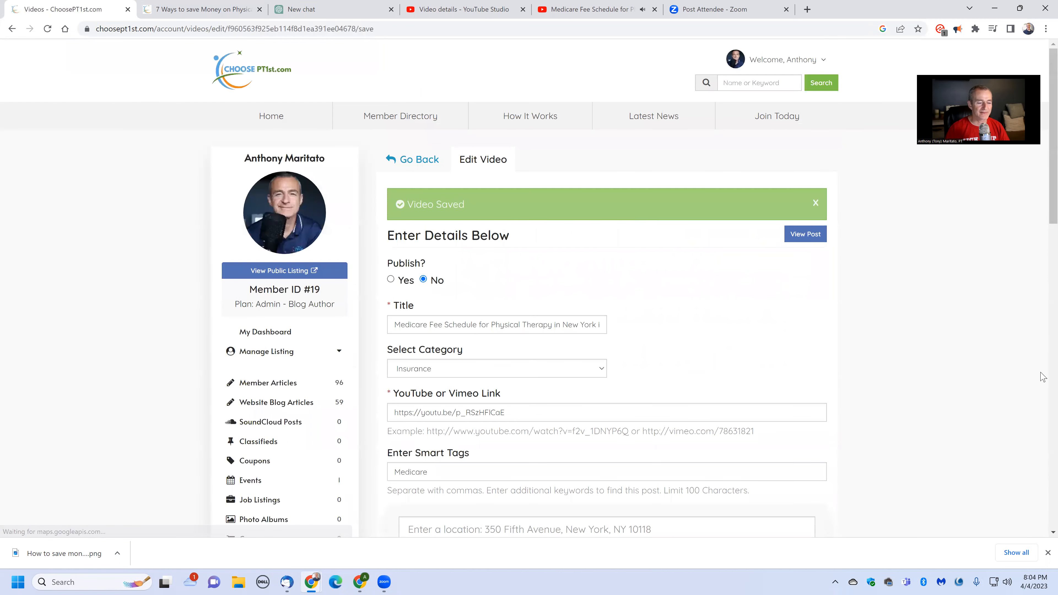
Insert a blank line above the main heading in the saved entry's description
scroll(1043, 362, down, 6)
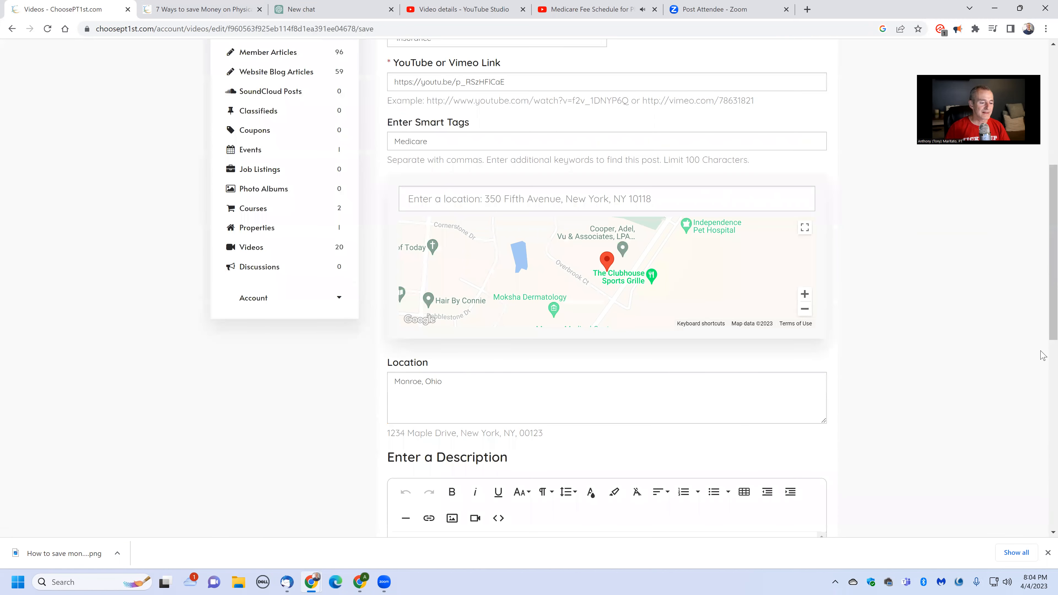
scroll(1043, 355, down, 3)
scroll(653, 314, down, 5)
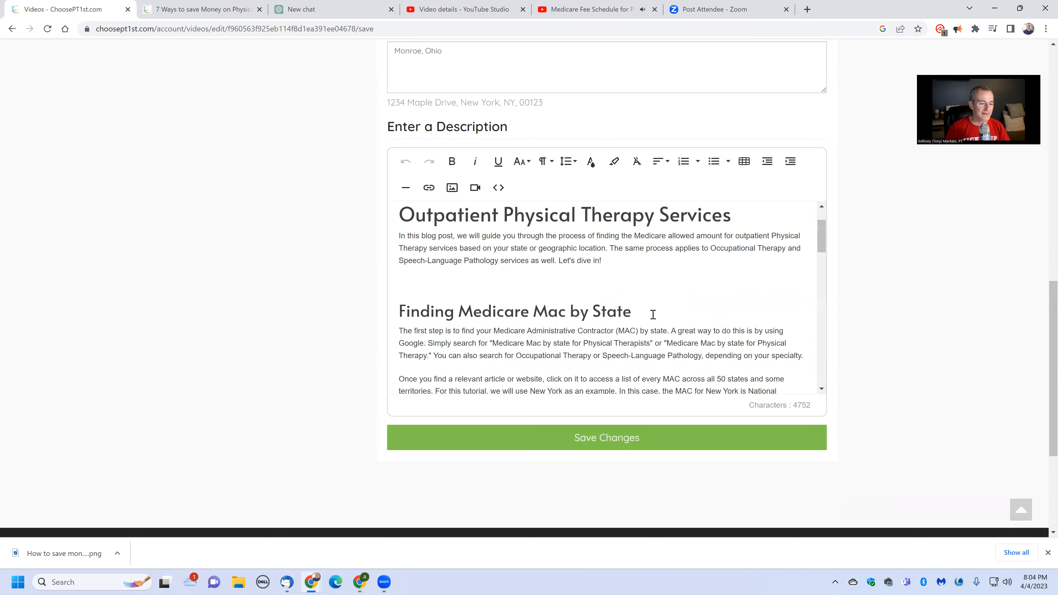
scroll(653, 314, up, 2)
click(393, 249)
key(Return)
Change the description's main heading to a smaller heading format and add a blank line between it and the intro paragraph
click(567, 275)
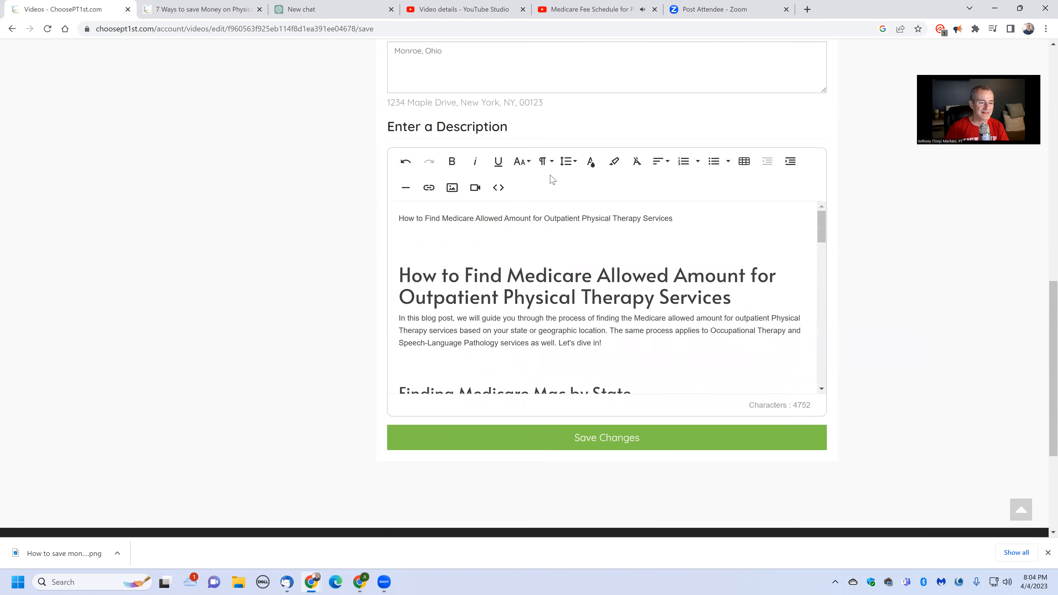
click(543, 161)
click(572, 239)
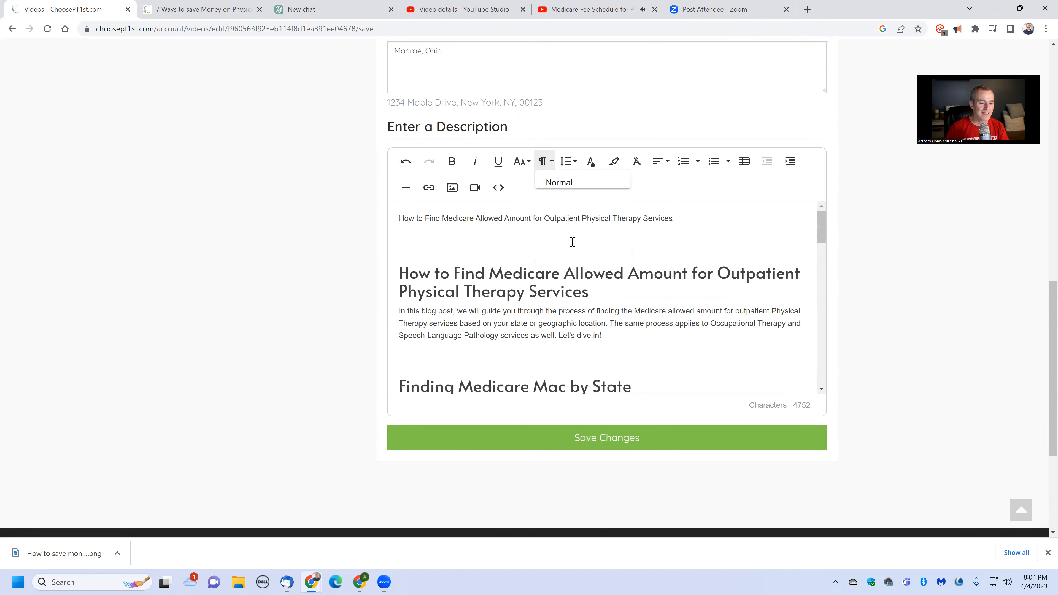
key(Return)
scroll(557, 297, down, 3)
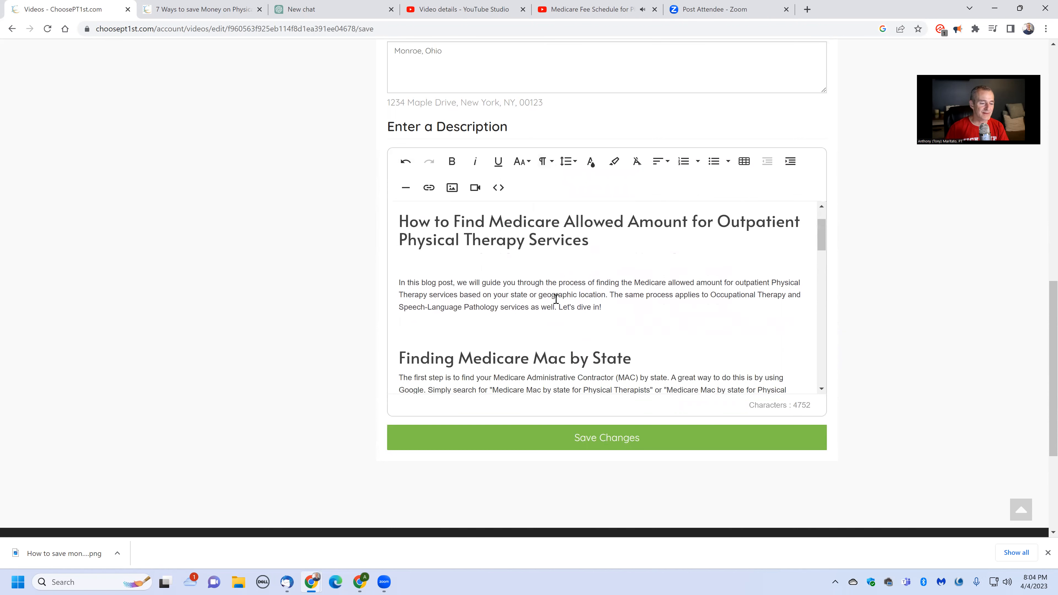
Add blank lines below the description's "Finding Medicare Mac by State" heading, between its two paragraphs and after the section
scroll(534, 290, up, 3)
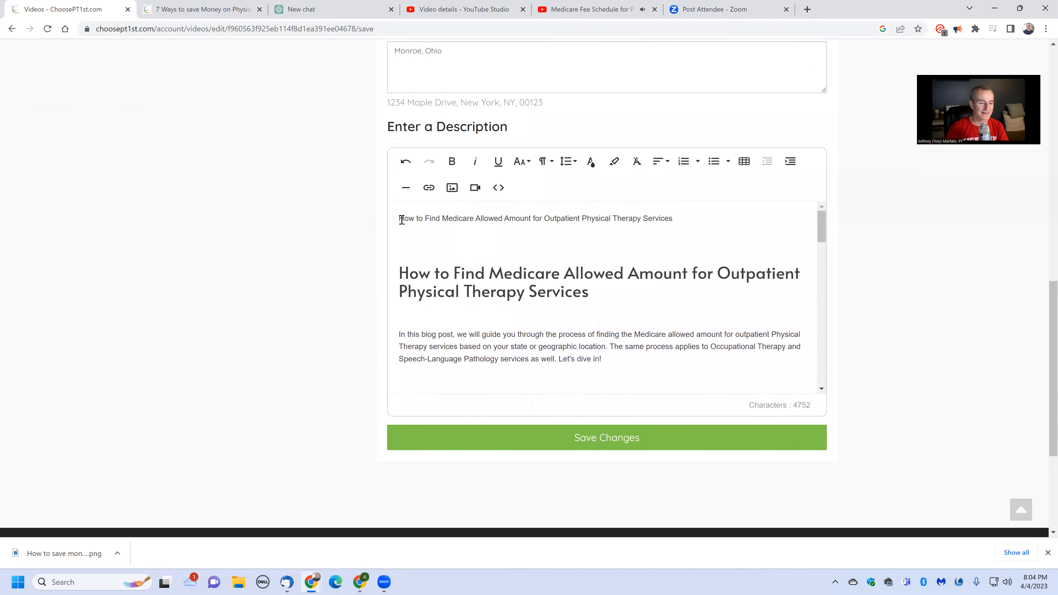
scroll(490, 262, down, 4)
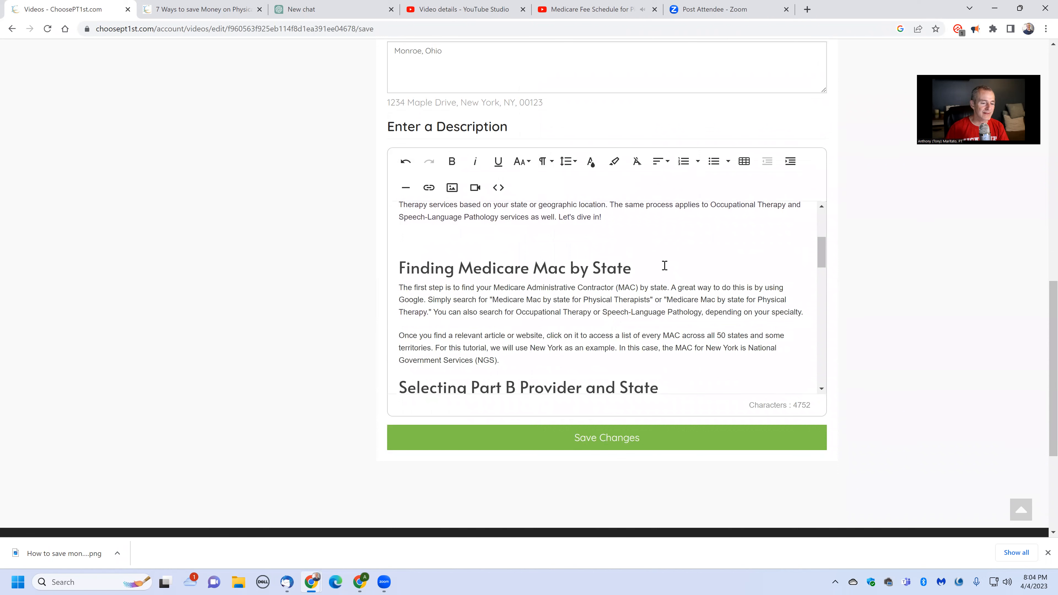
key(Return)
scroll(604, 292, down, 1)
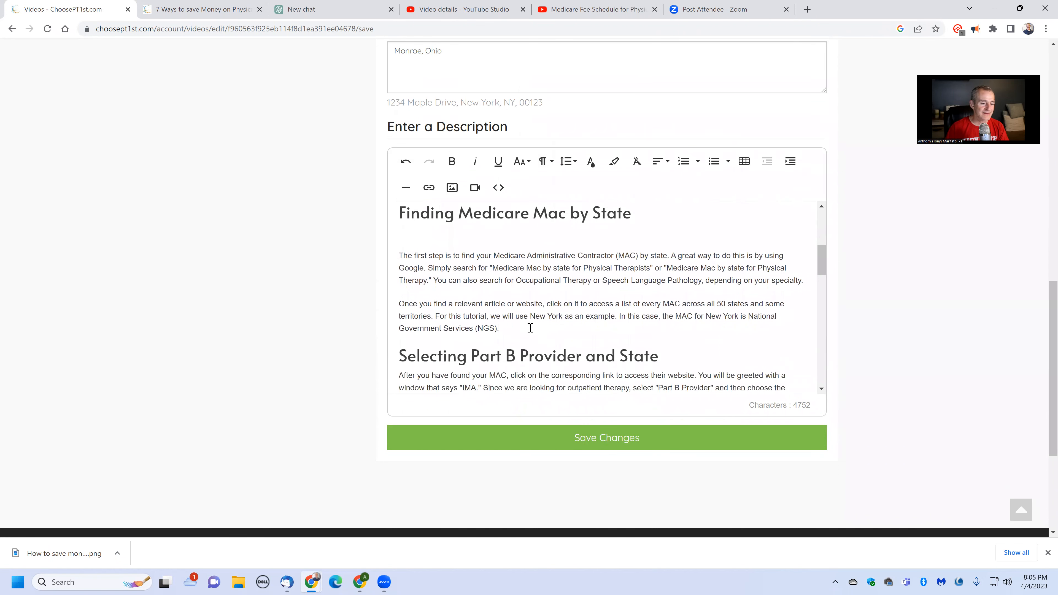
key(Return)
click(396, 301)
key(Return)
Add a blank line below the "Selecting Part B Provider and State" heading and another after its paragraph
scroll(496, 307, down, 2)
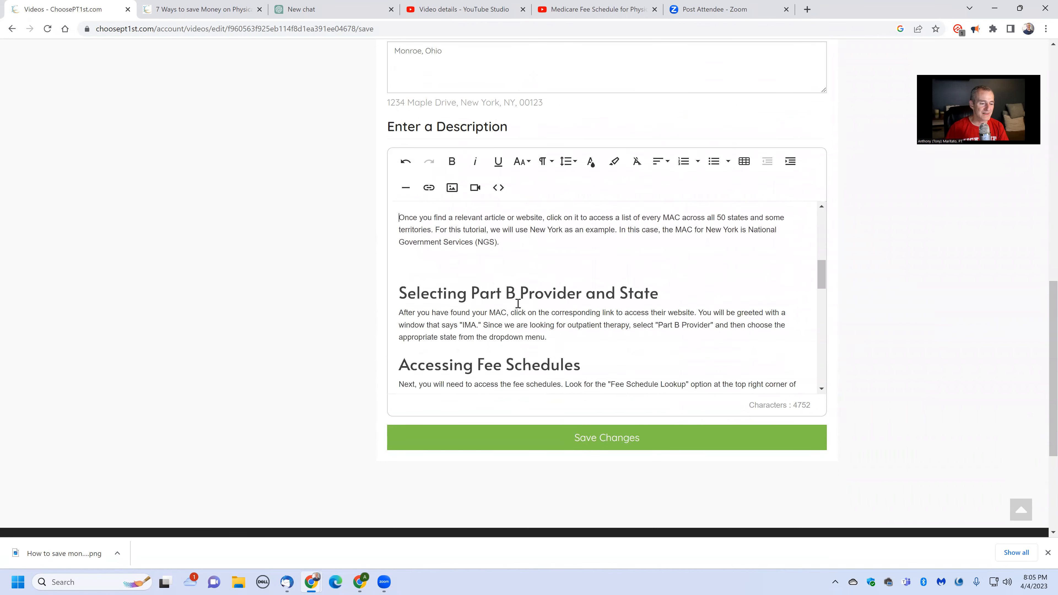
click(704, 286)
key(Return)
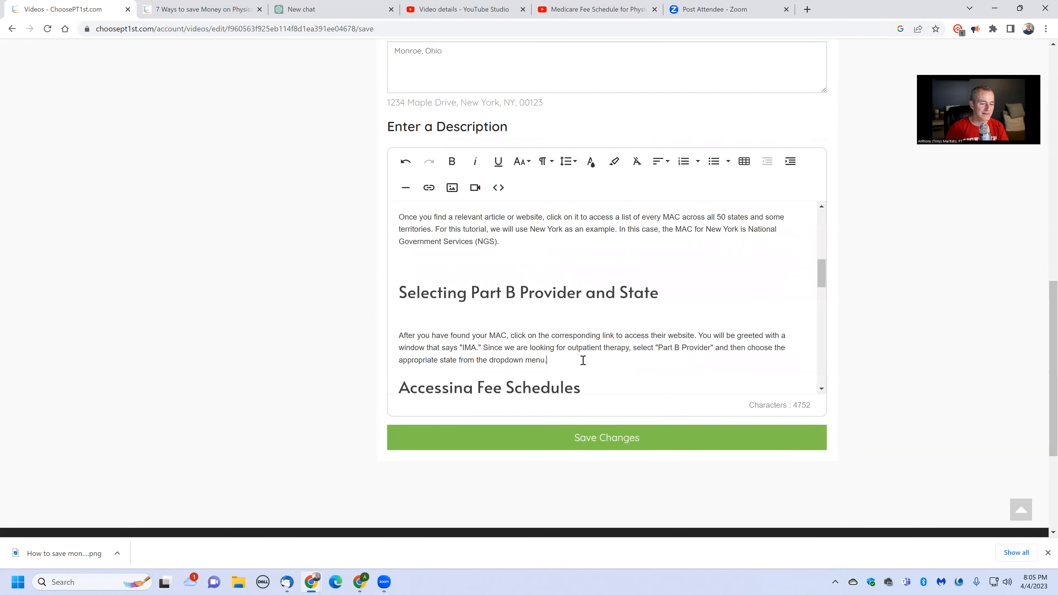
key(Return)
Add a blank line below the "Accessing Fee Schedules" heading and another after its paragraph
scroll(568, 359, down, 2)
click(600, 359)
key(Return)
scroll(616, 351, down, 2)
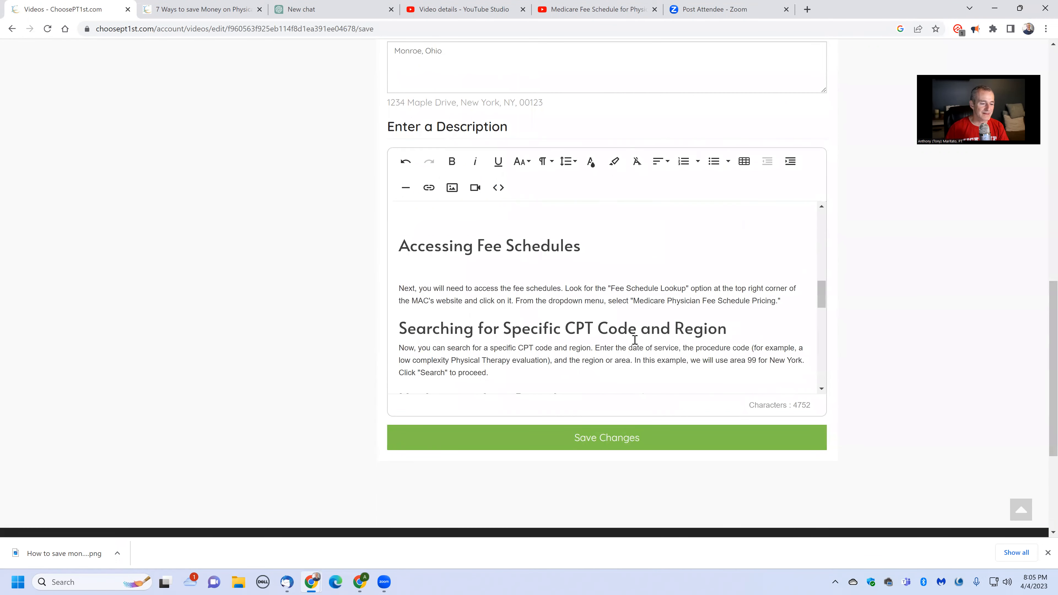
click(783, 302)
key(Return)
Add a blank line below the "Searching for Specific CPT Code and Region" heading and another after its paragraph
scroll(767, 296, down, 3)
click(746, 241)
key(Return)
key(Return)
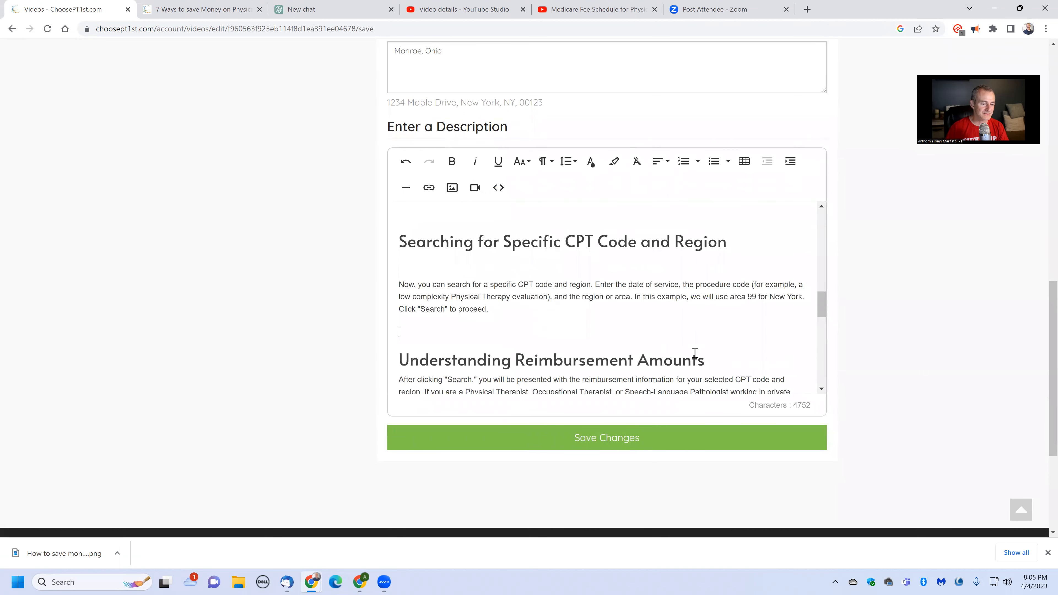
Add blank lines below the "Understanding Reimbursement Amounts" heading and between its two paragraphs
key(Return)
scroll(692, 340, down, 2)
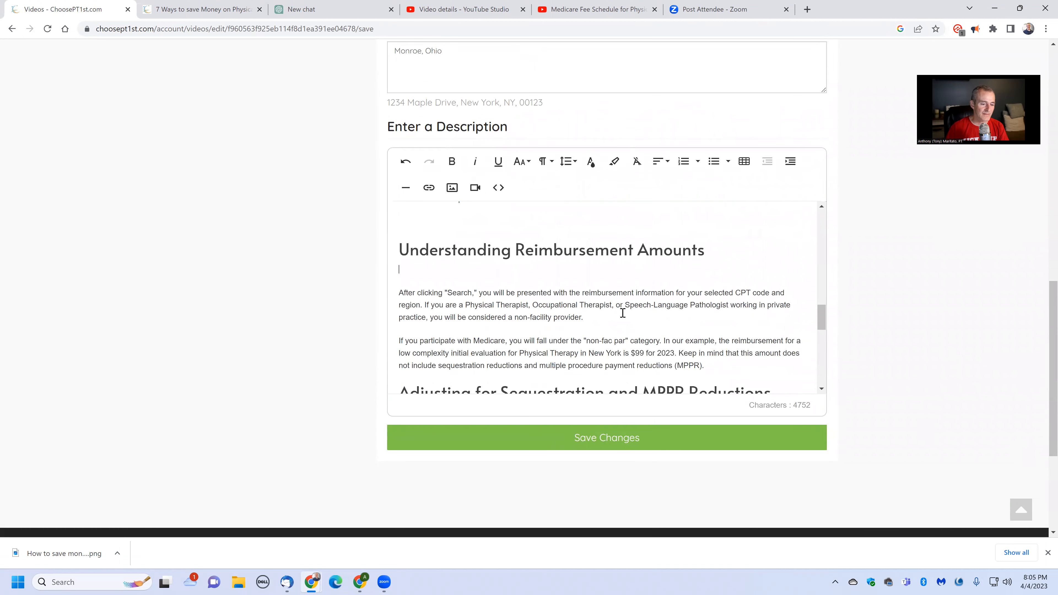
key(Return)
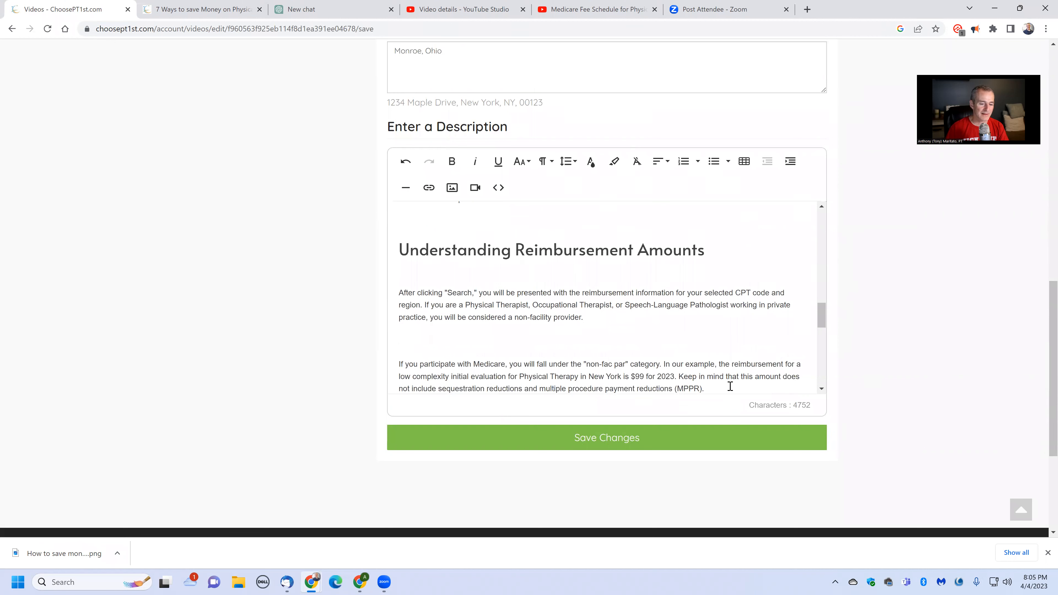
Add blank lines below the "Adjusting for Sequestration and MPPR Reductions" heading and after each of its three paragraphs
scroll(731, 359, down, 3)
click(774, 318)
key(Return)
scroll(758, 333, down, 3)
click(484, 292)
key(Return)
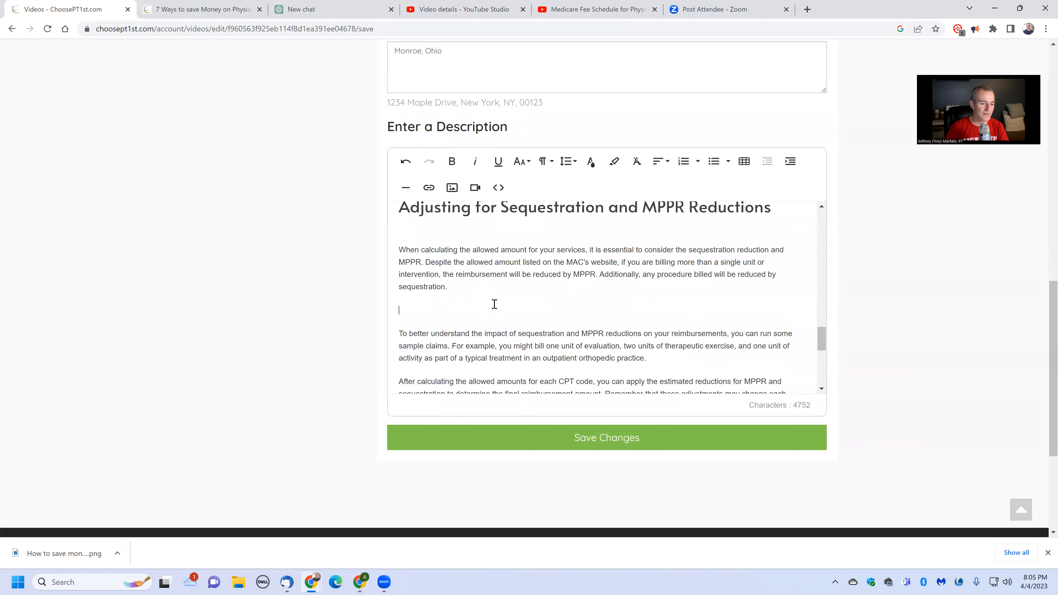
scroll(673, 318, down, 2)
key(Return)
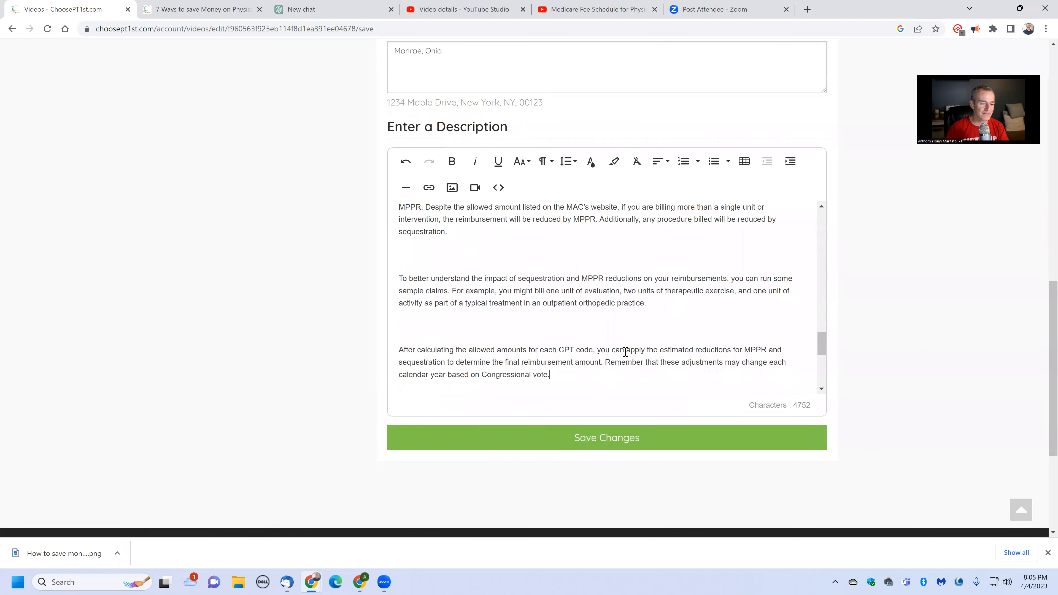
scroll(625, 352, down, 3)
key(Return)
Add blank lines below the "Conclusion" heading and between its introductory sentence and the numbered list
click(514, 320)
key(Return)
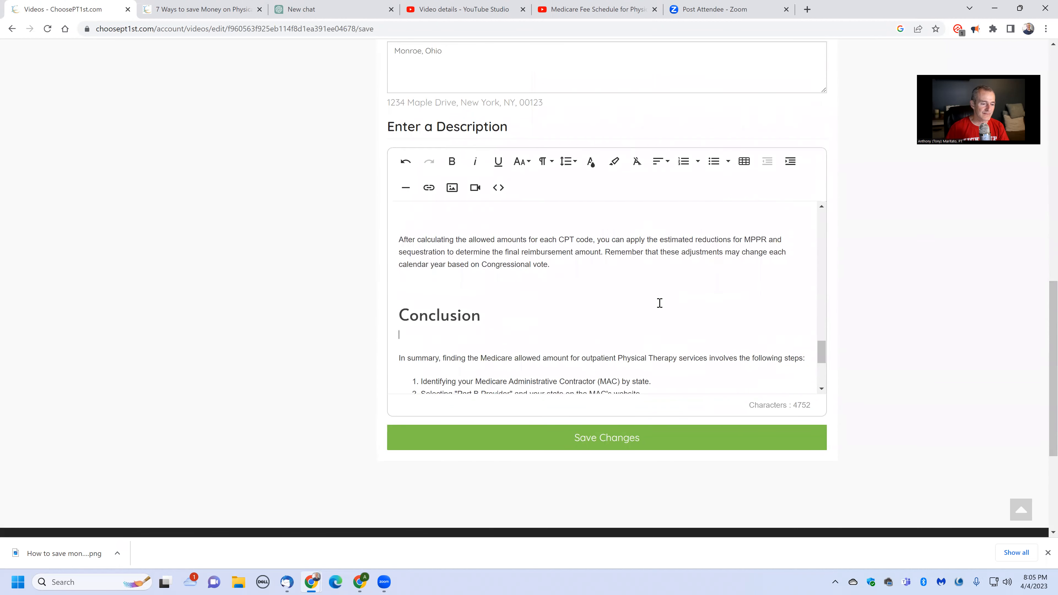
scroll(659, 303, down, 3)
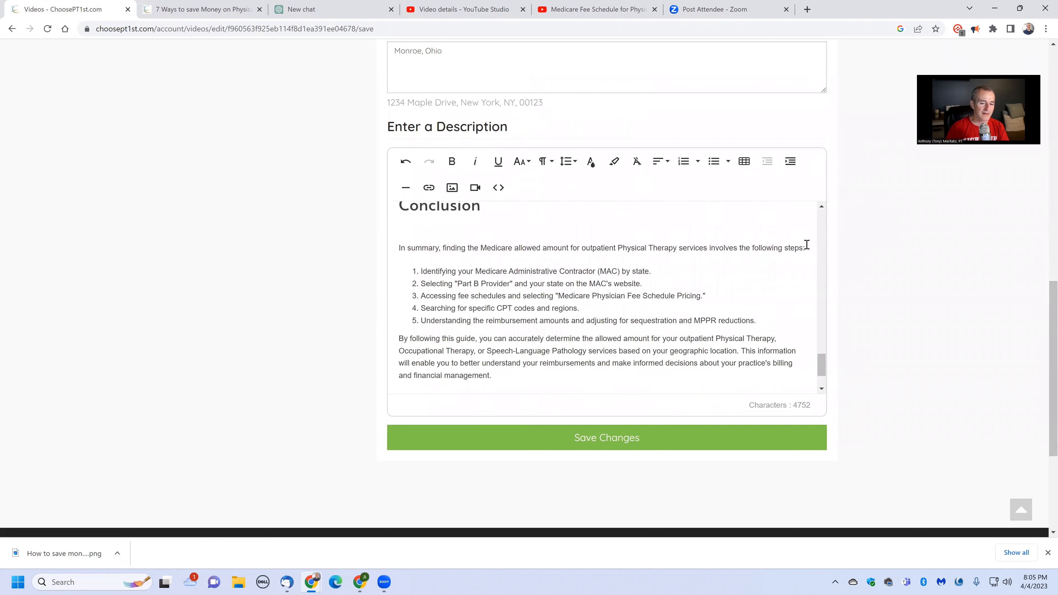
key(Return)
click(777, 342)
key(Return)
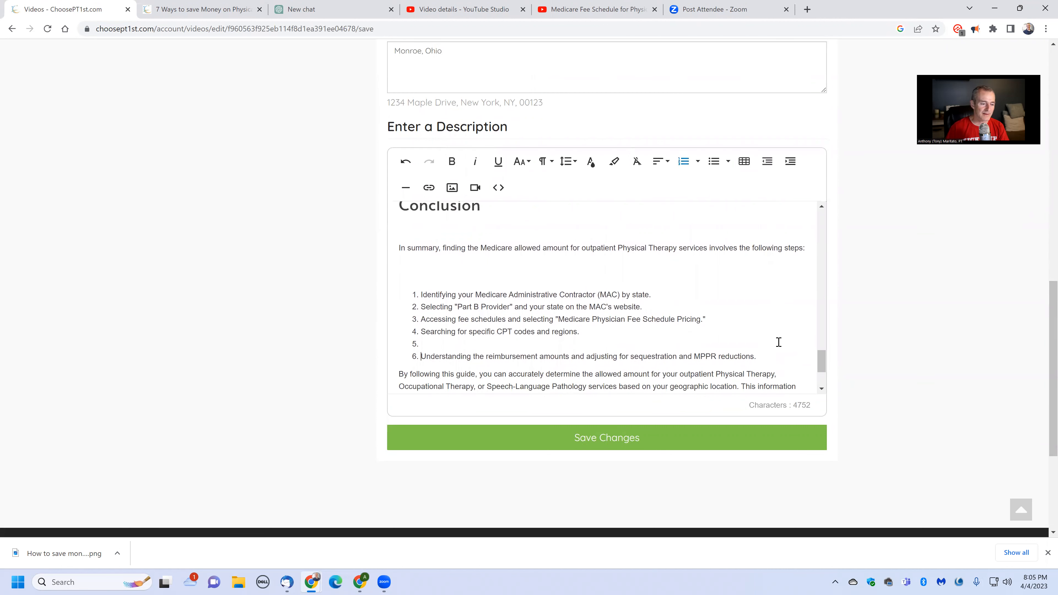
scroll(777, 342, down, 2)
key(BackSpace)
Add a blank line after the numbered list and another between the two closing paragraphs
scroll(777, 341, down, 1)
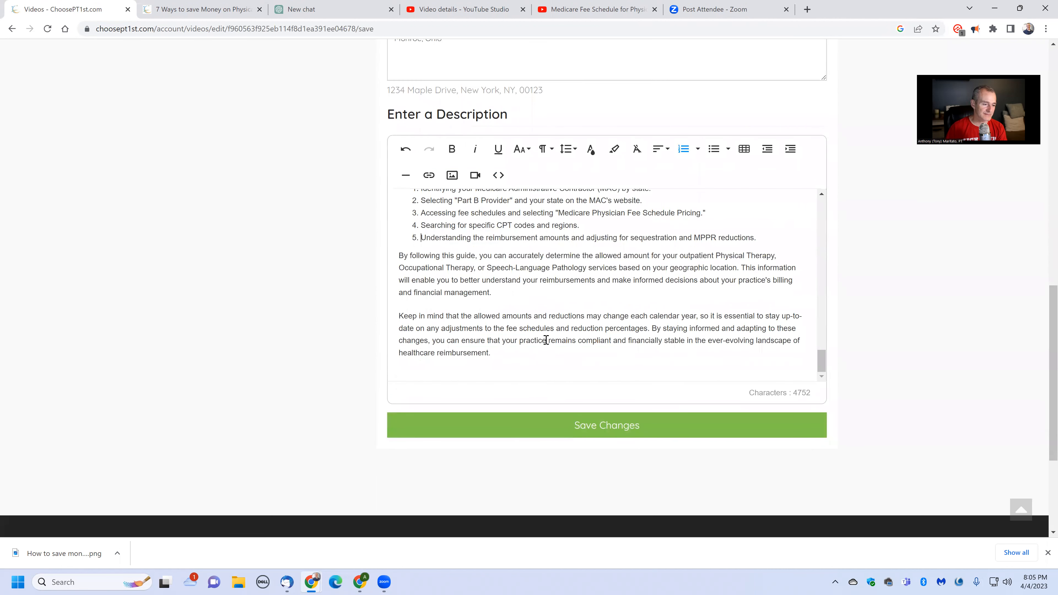
click(399, 260)
key(Return)
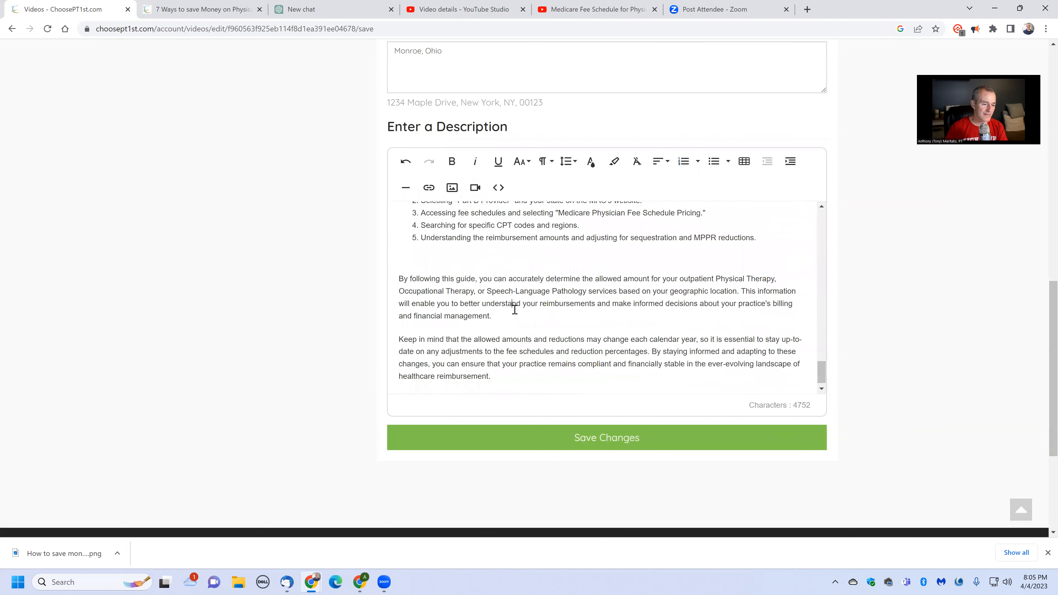
key(Return)
scroll(545, 338, down, 1)
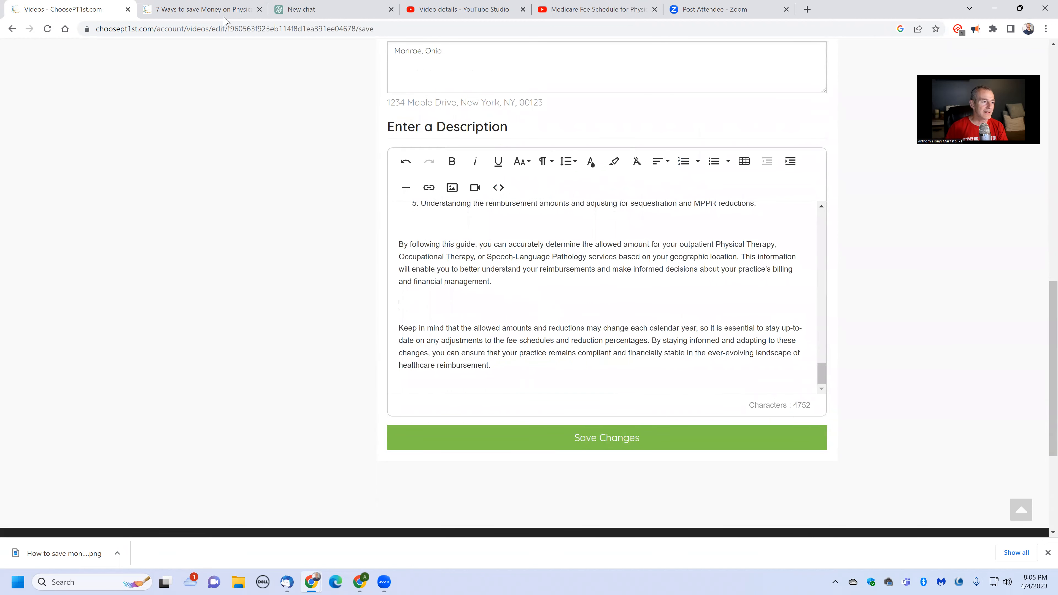
Open the "ChoosePT1st Author Box" document in Google Docs in a new tab and copy all of its HTML
click(801, 12)
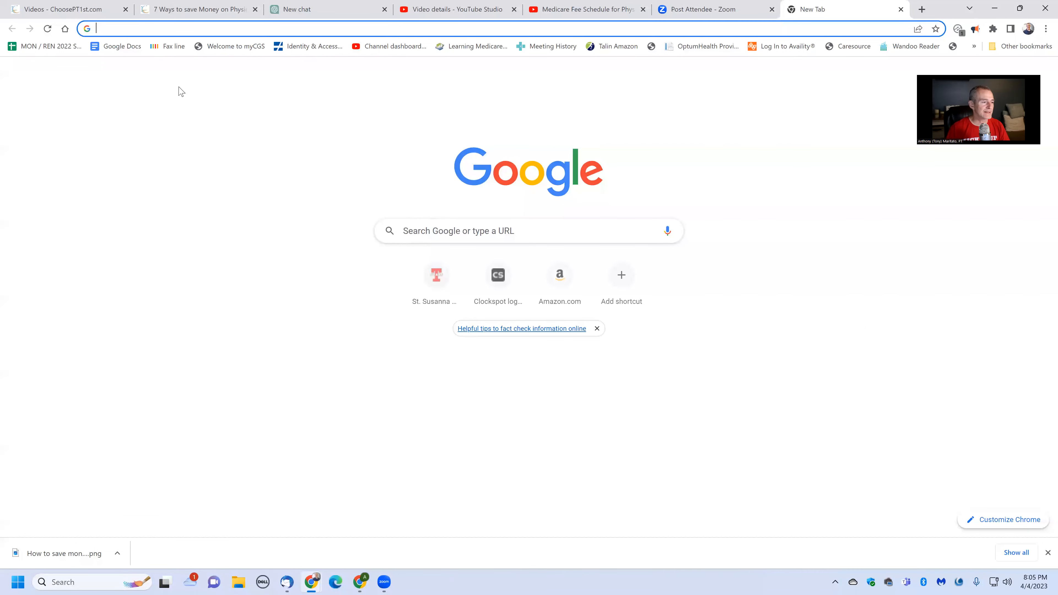
click(118, 48)
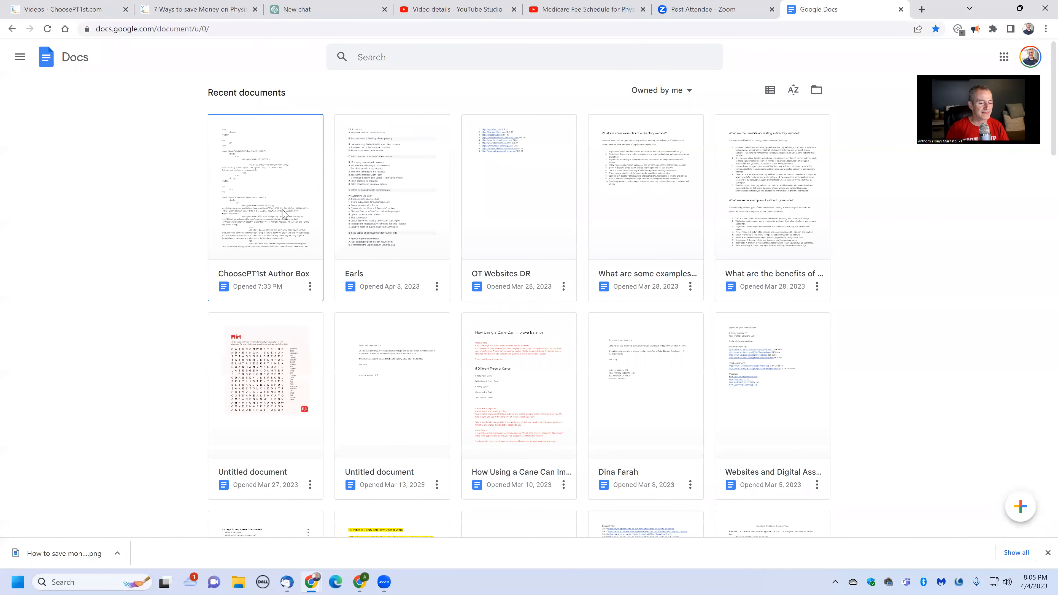
click(283, 213)
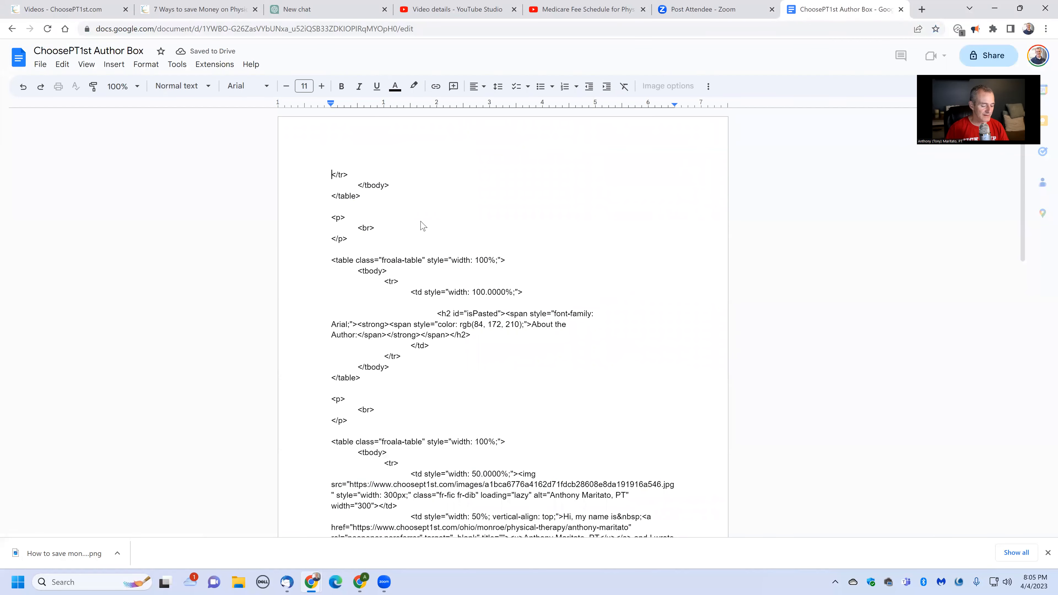
key(ctrl+a)
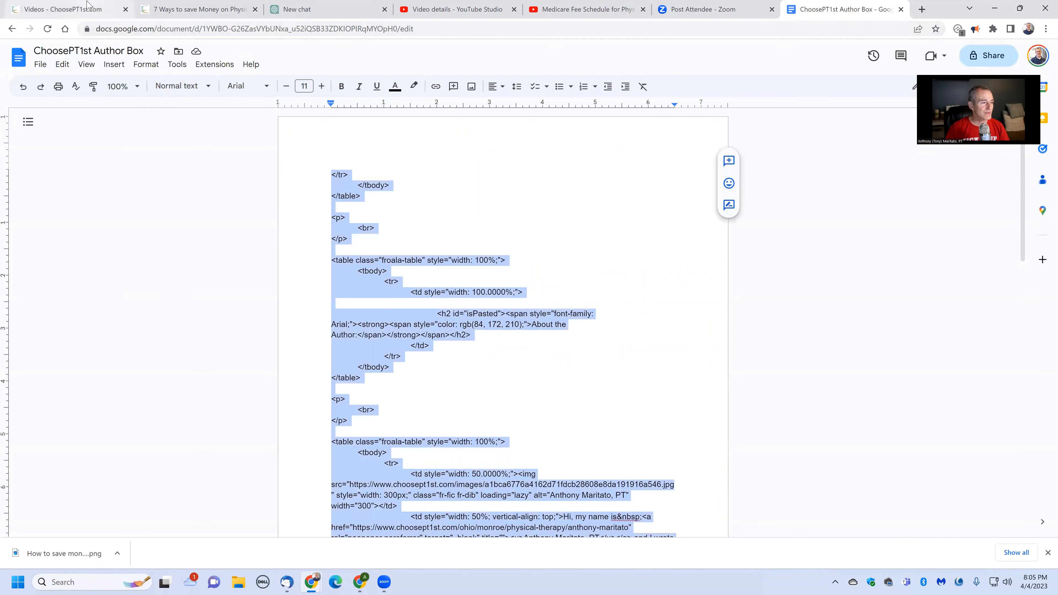
Return to the ChoosePT1st video entry, paste the author box HTML after the description's last paragraph in code view, and save the changes
click(62, 9)
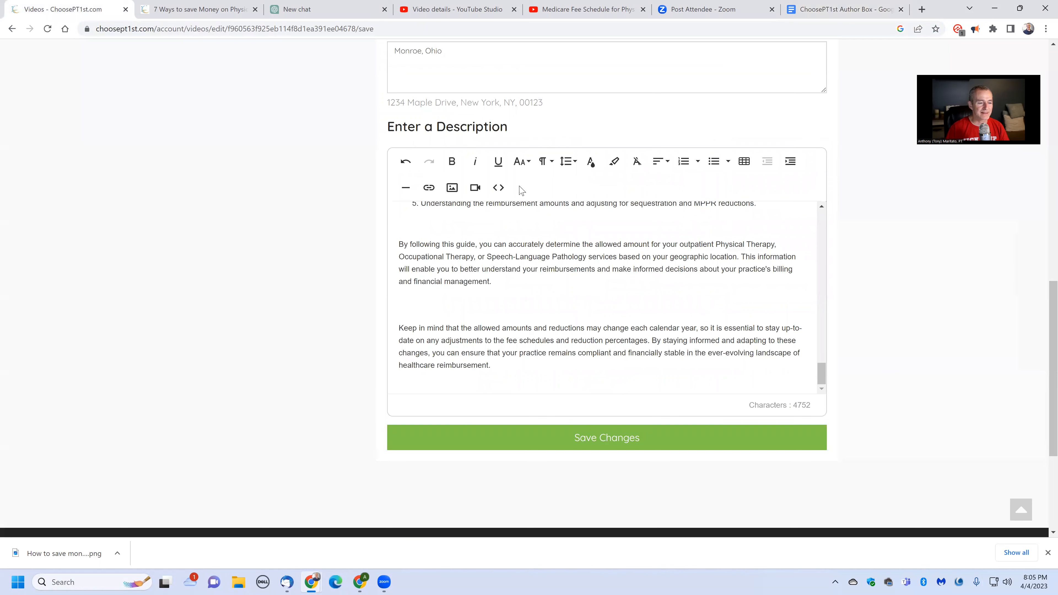
click(499, 188)
scroll(569, 274, down, 6)
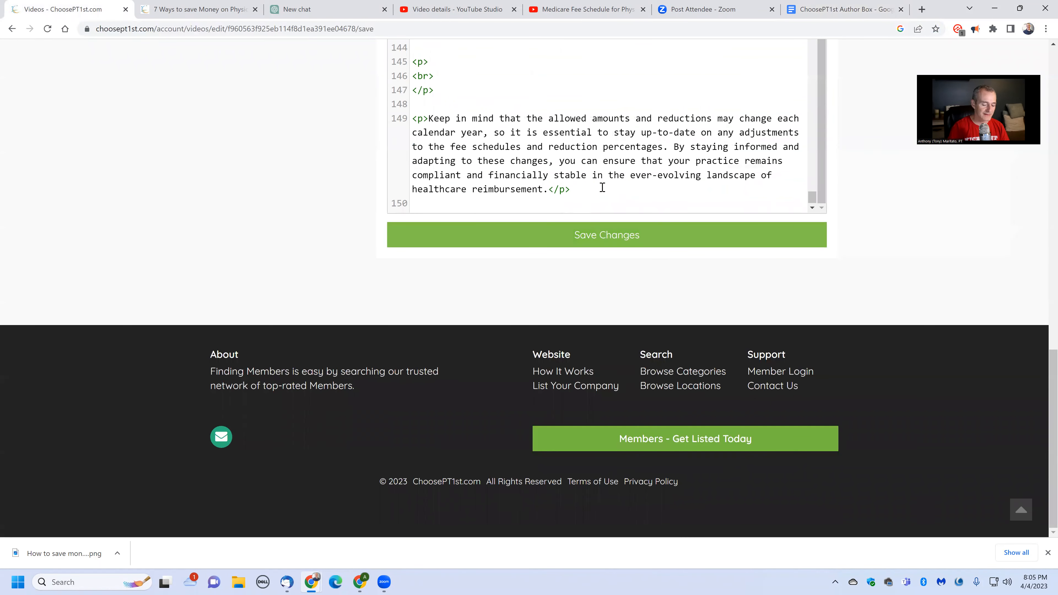
key(Return)
key(ctrl+v)
click(673, 242)
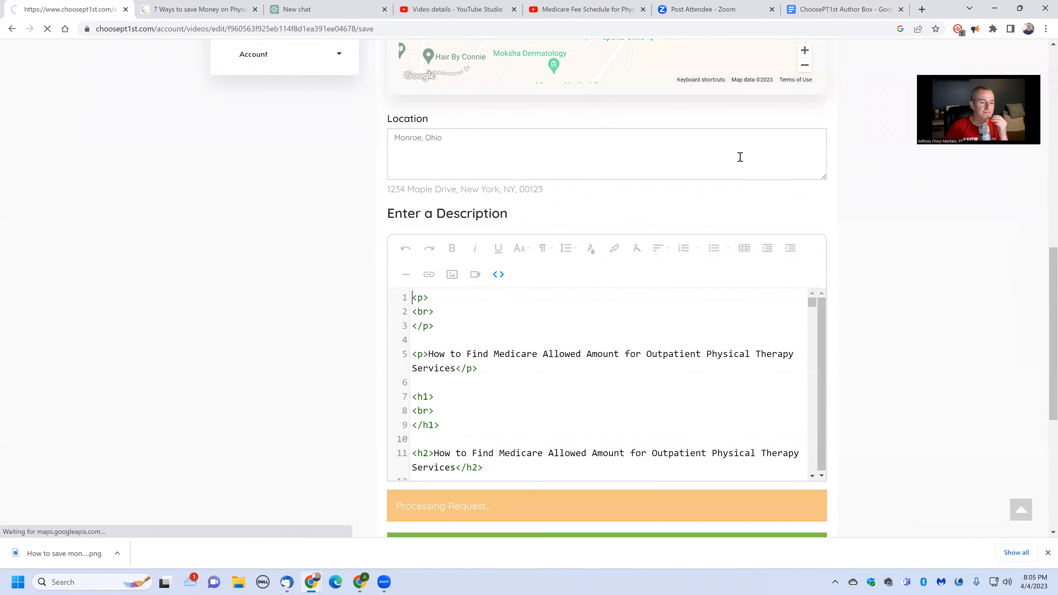
Copy the whole description and paste it over the existing text at wordcounter.net in a new tab to check the word count
scroll(752, 218, down, 5)
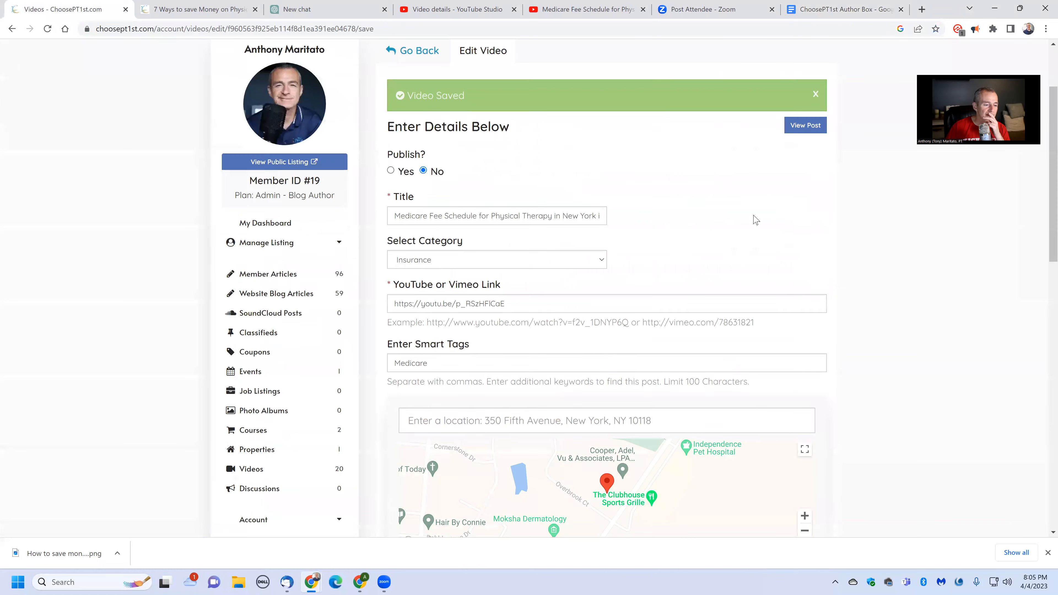
scroll(674, 321, down, 9)
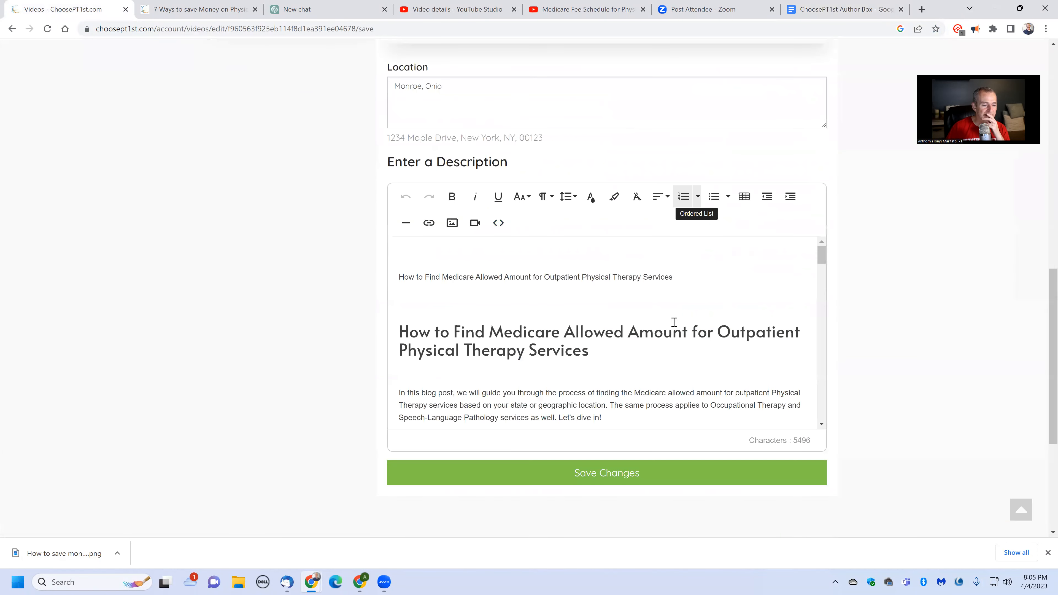
scroll(543, 298, down, 1)
key(ctrl+a)
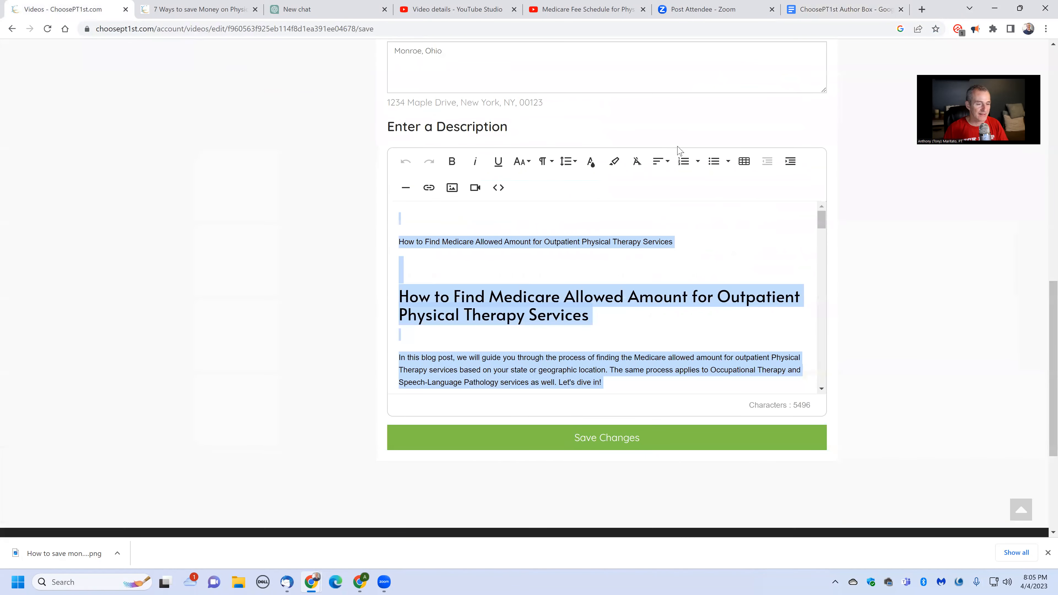
click(920, 9)
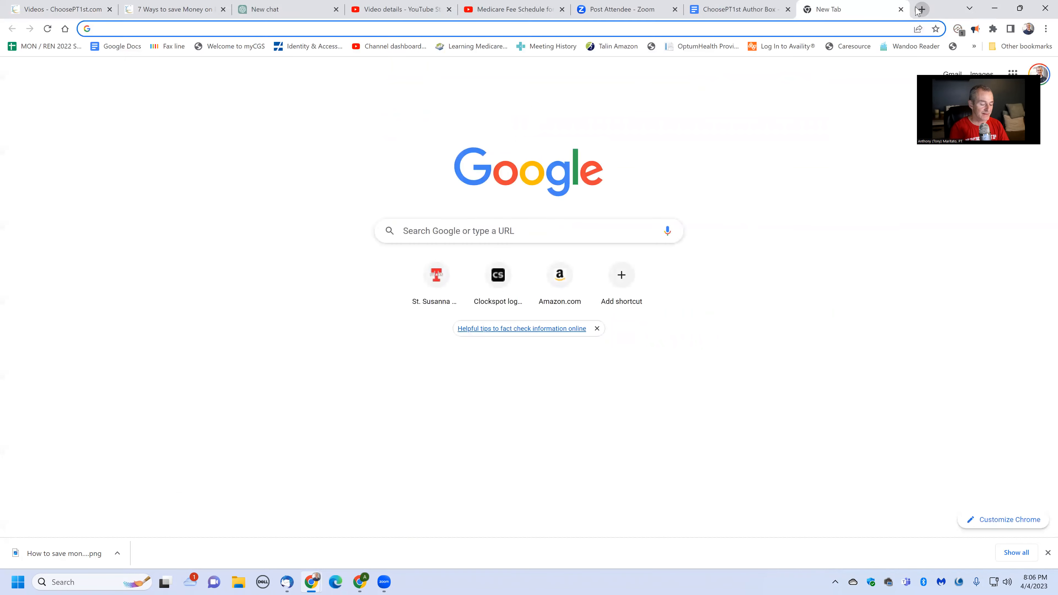
text(wordcounter.net)
key(Return)
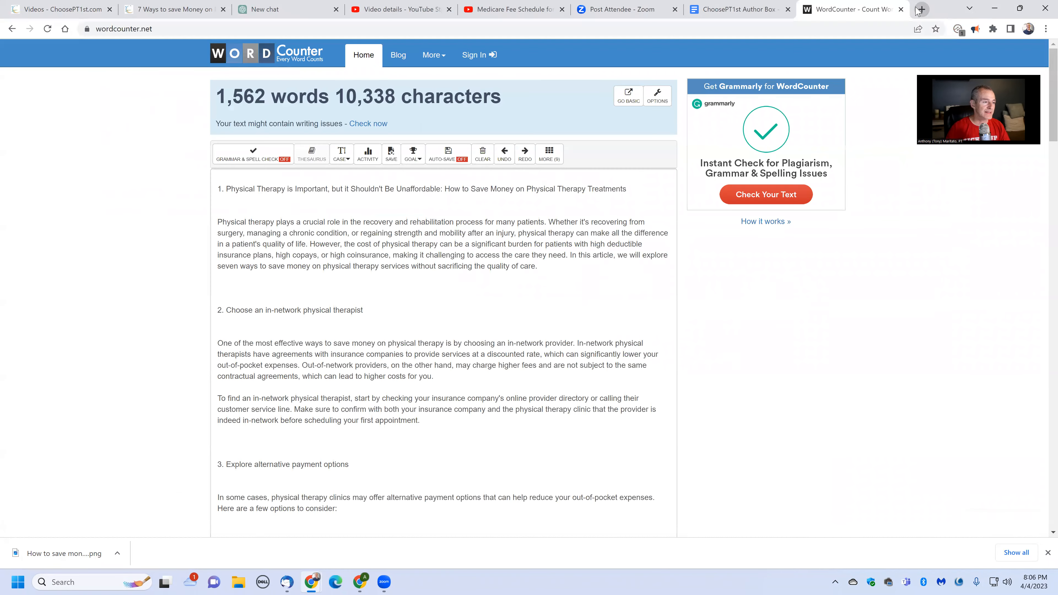
key(ctrl+a)
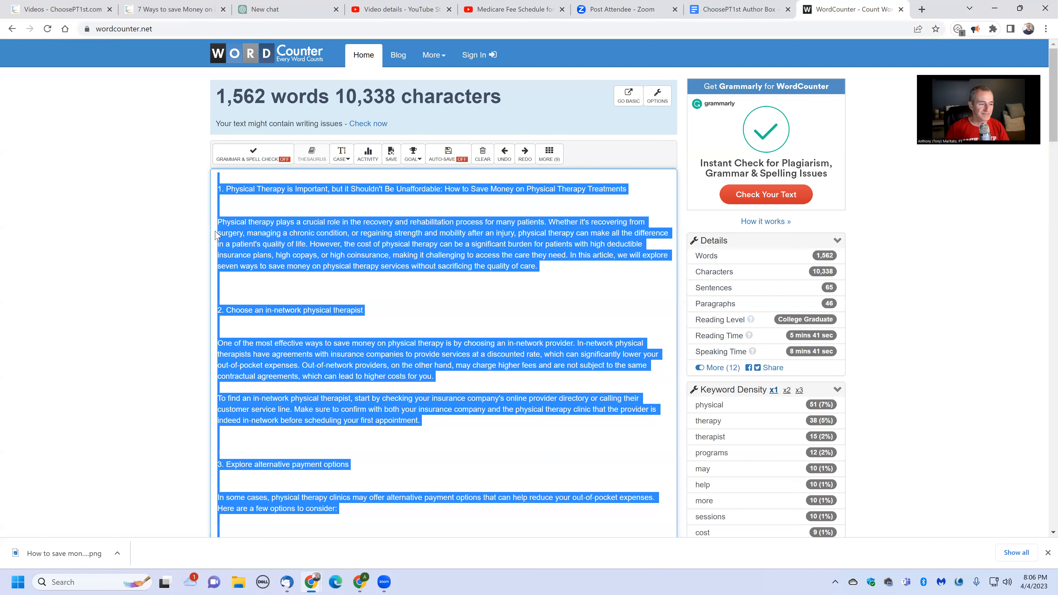
key(ctrl+v)
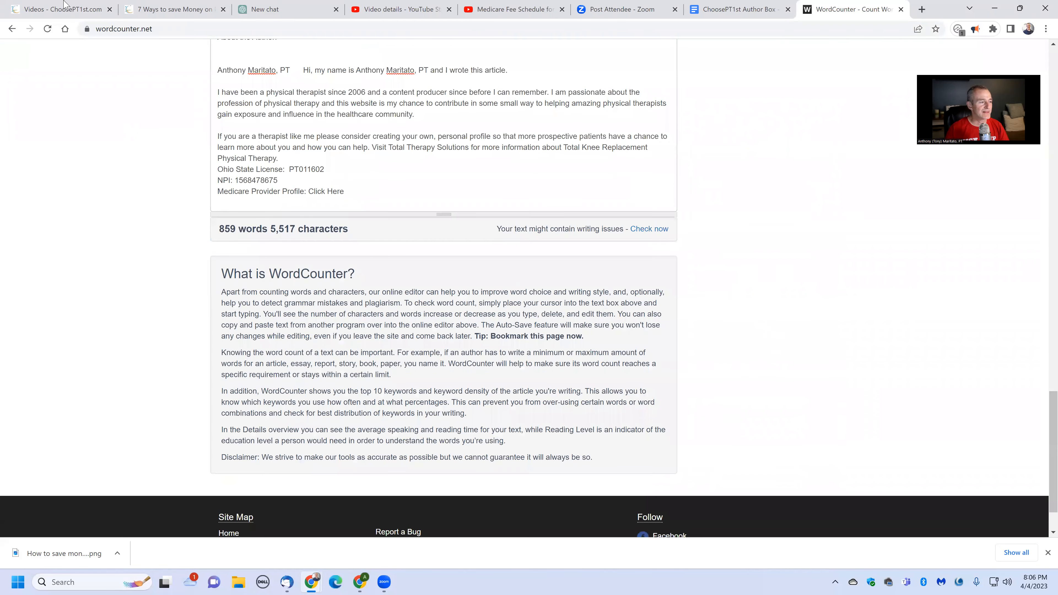
Return to the ChoosePT1st video entry, set Publish to Yes, and save the changes
click(62, 9)
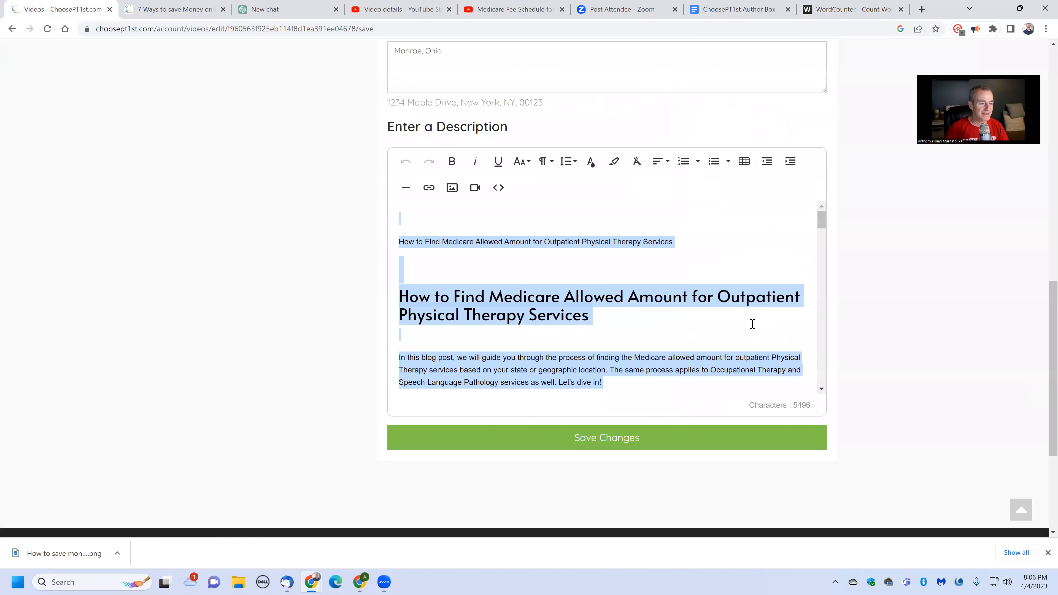
scroll(805, 320, up, 3)
scroll(395, 319, up, 6)
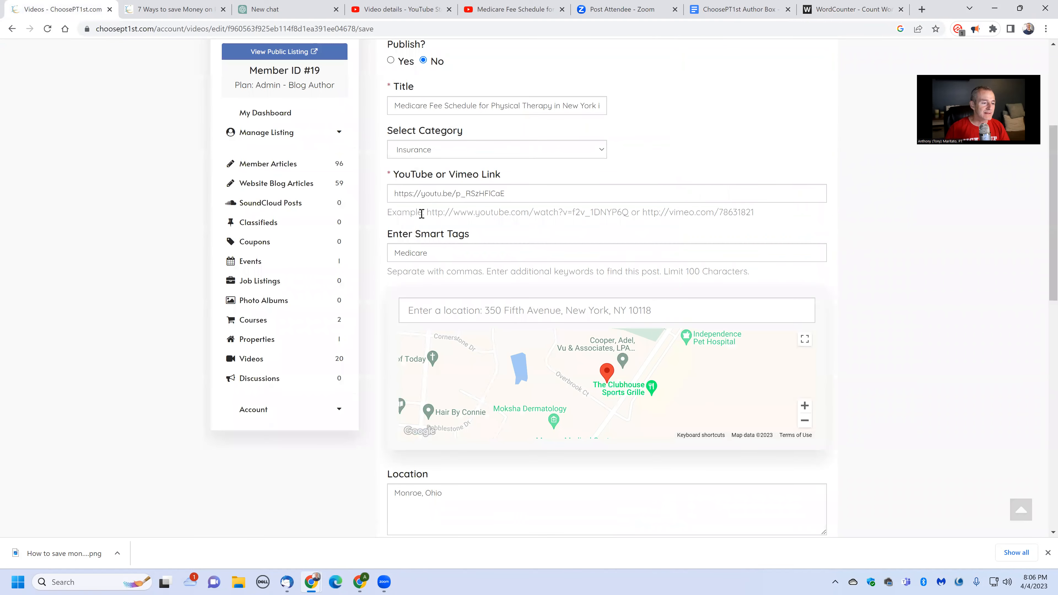
scroll(821, 292, up, 2)
scroll(775, 442, down, 7)
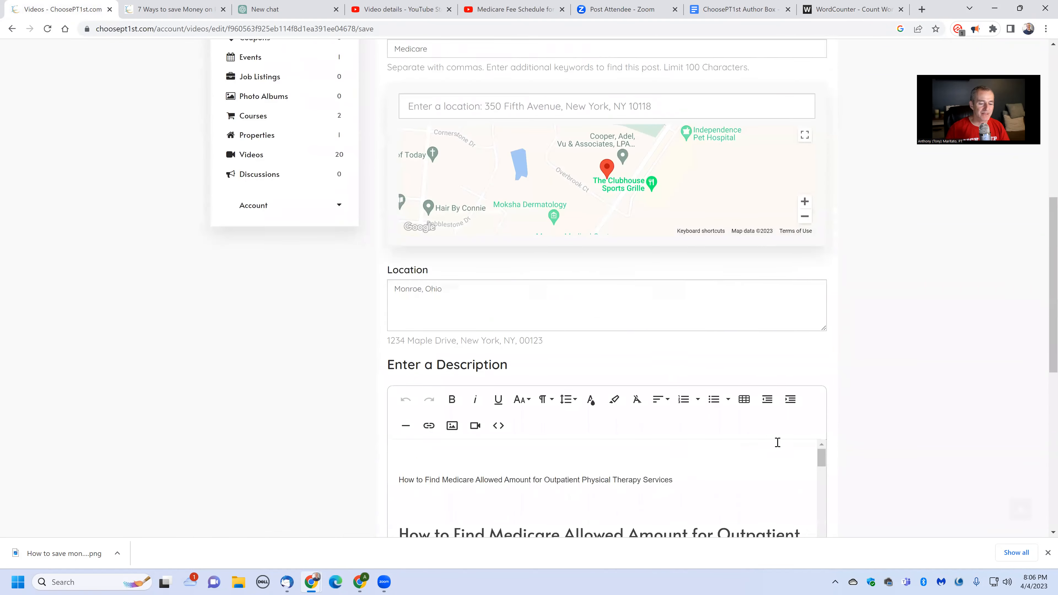
scroll(620, 496, down, 3)
scroll(979, 456, down, 5)
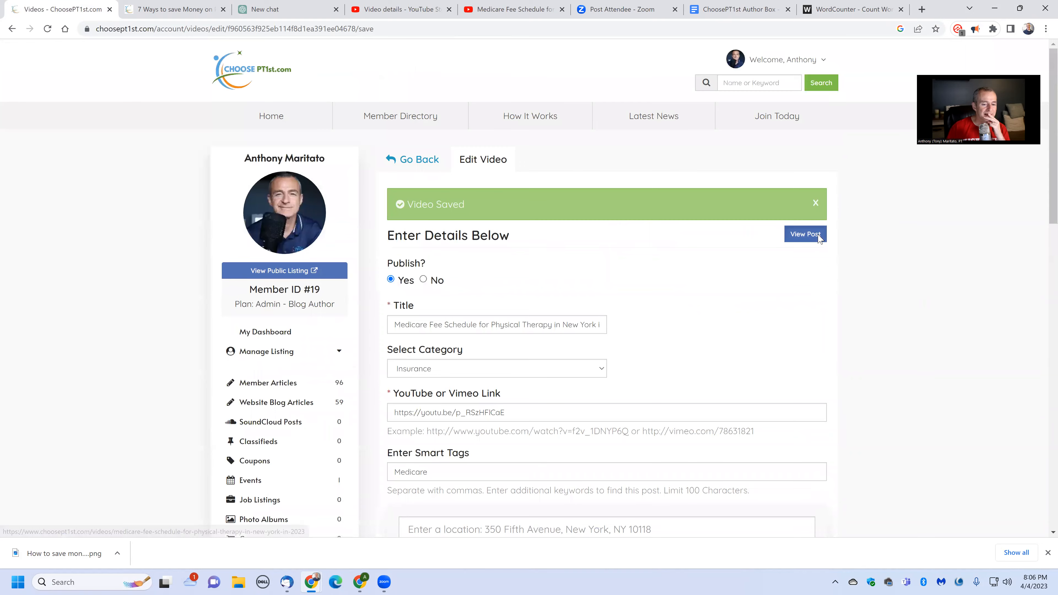
Open the published Medicare fee schedule video post and inspect the HTML heading tag of its title
click(817, 236)
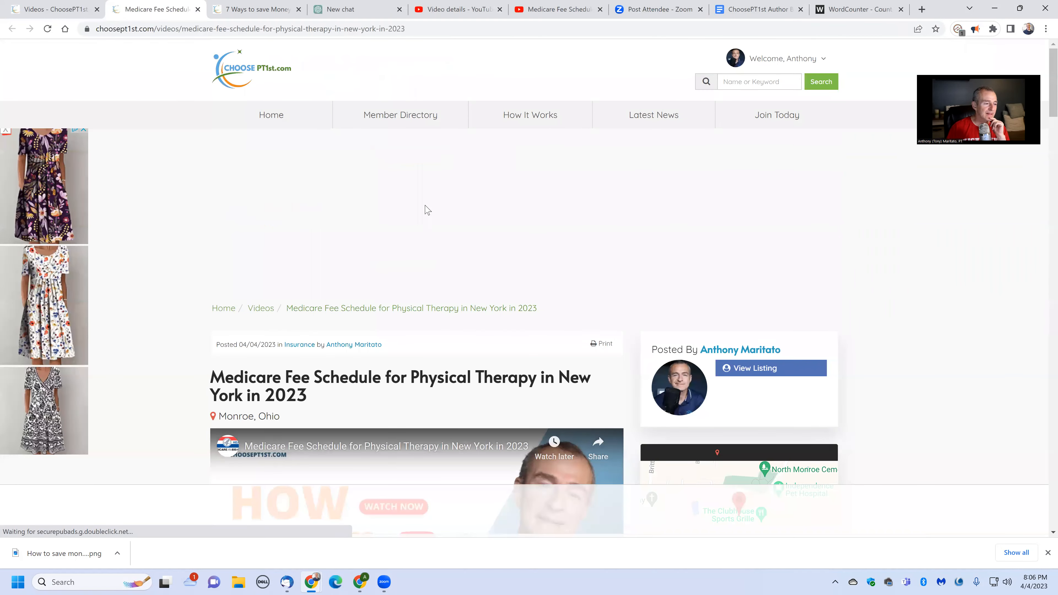
scroll(253, 160, down, 5)
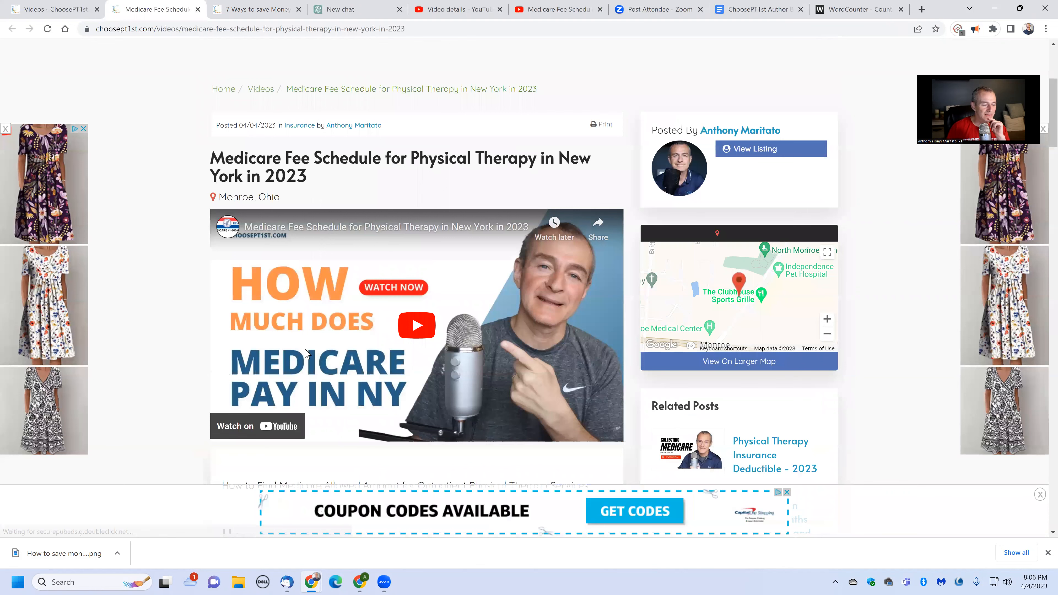
key(F12)
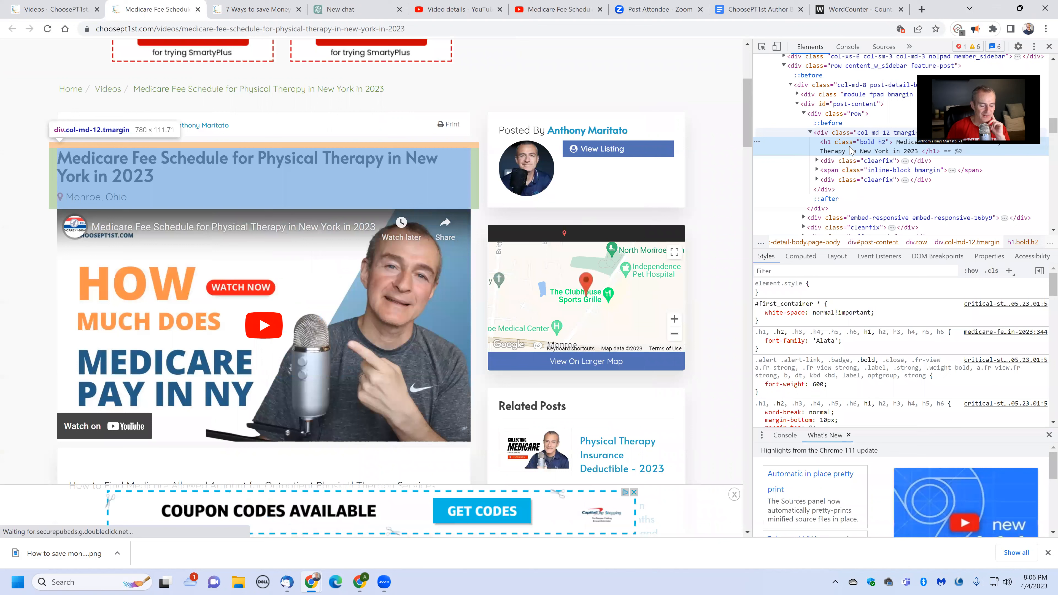
Review the published article's headings, paragraphs and numbered list down to the author box, and close the page inspector
scroll(236, 175, down, 4)
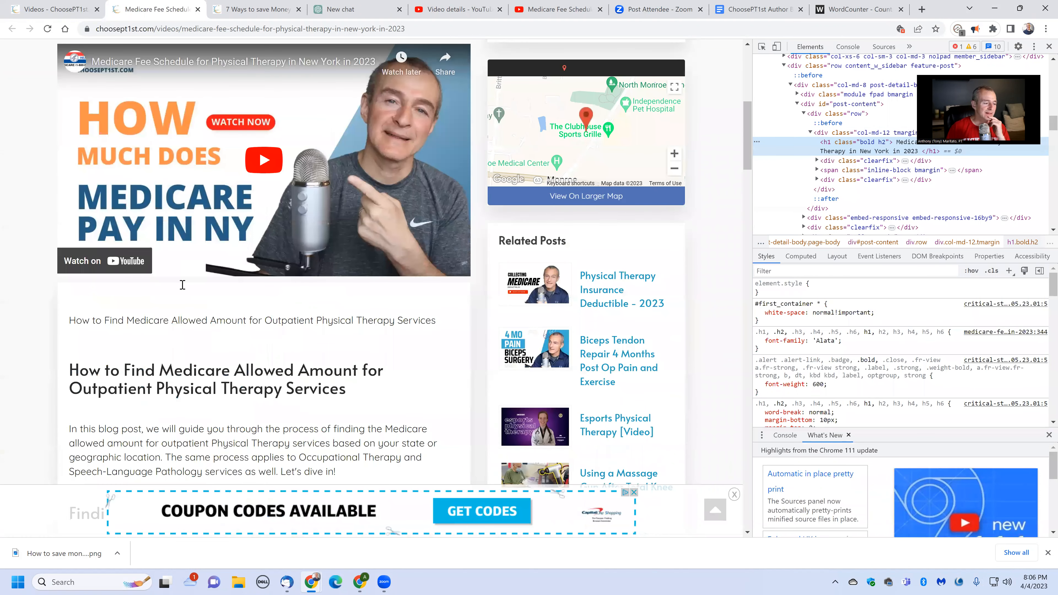
scroll(182, 284, down, 10)
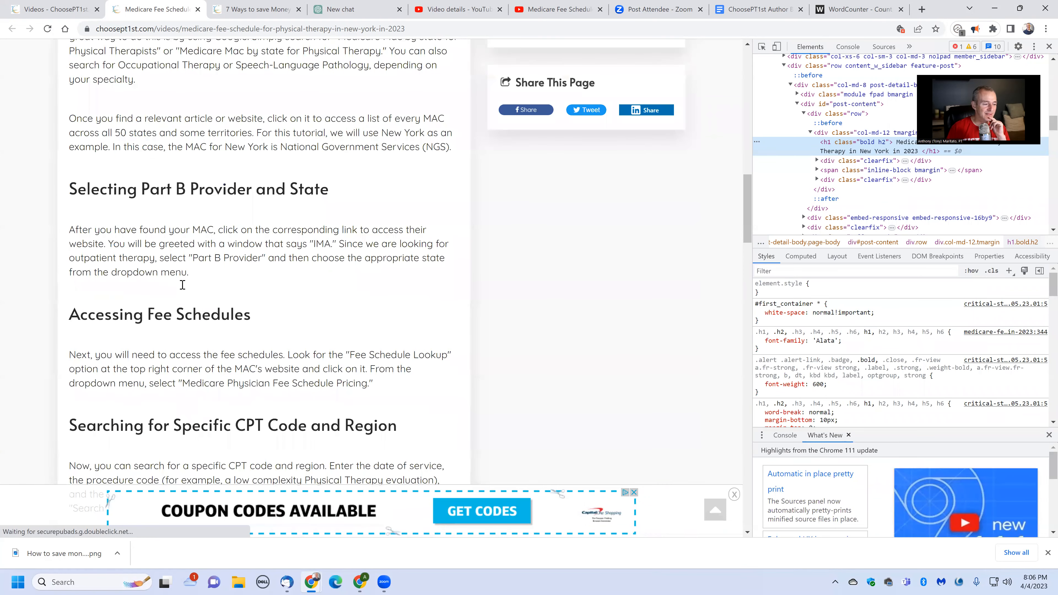
scroll(187, 282, down, 10)
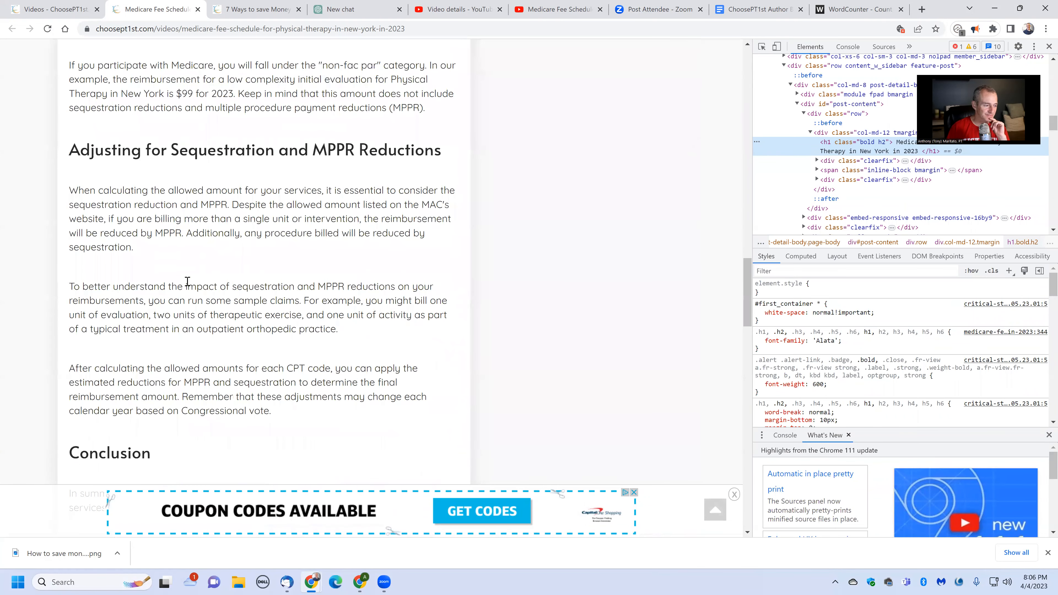
scroll(188, 281, down, 5)
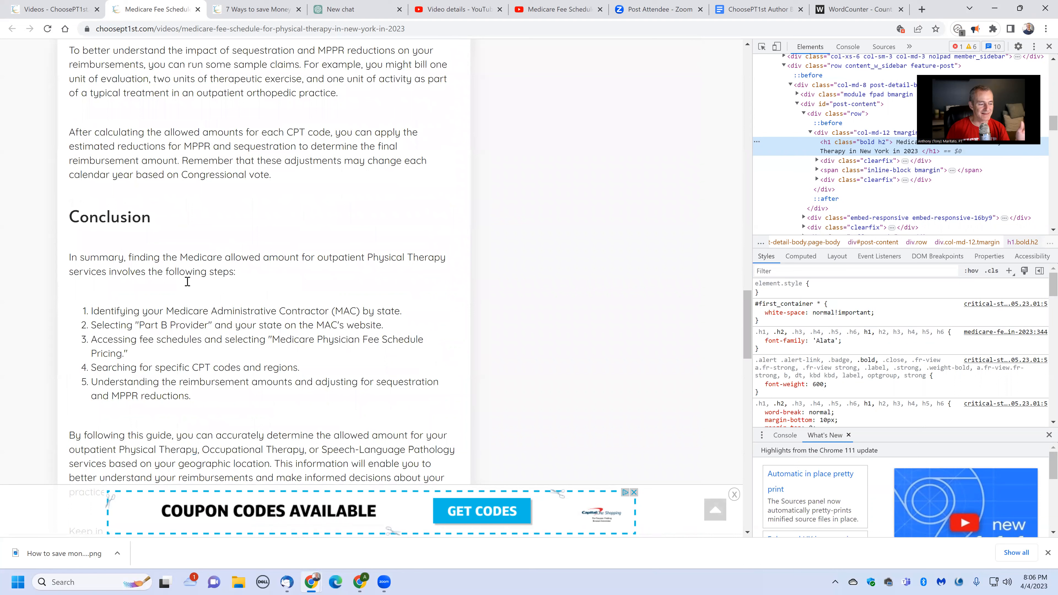
scroll(188, 282, down, 8)
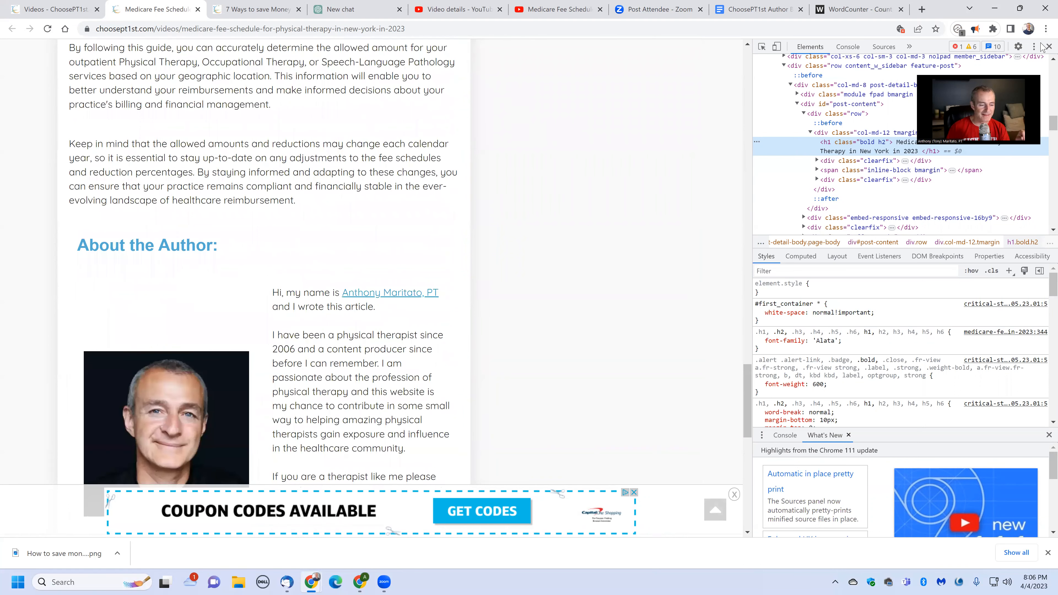
key(F12)
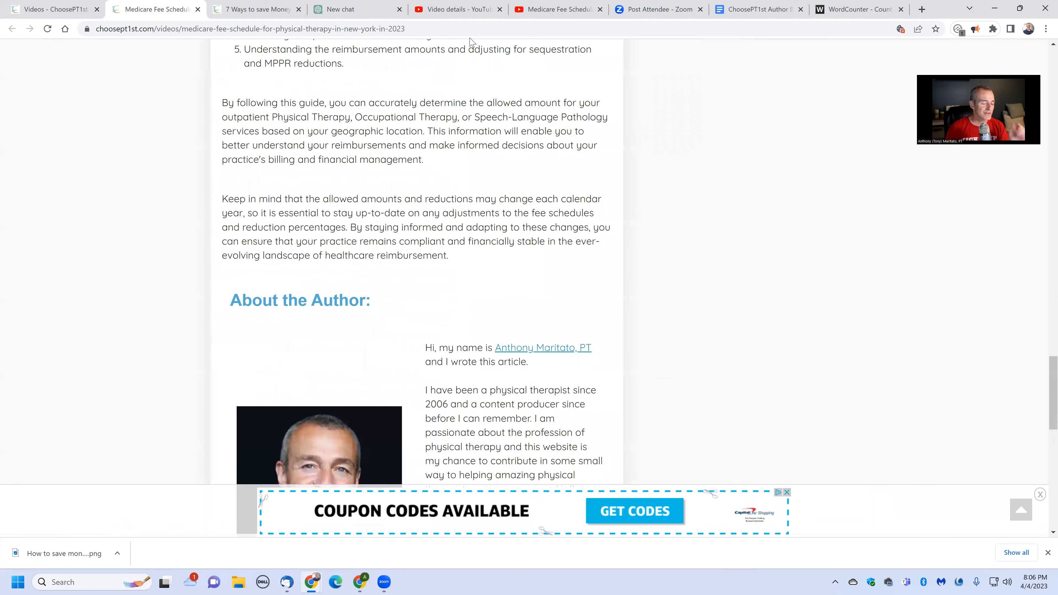
Copy the published post's URL and open Google Ads Keyword Planner in a new tab by searching for "google keyword planner"
click(470, 34)
key(ctrl+c)
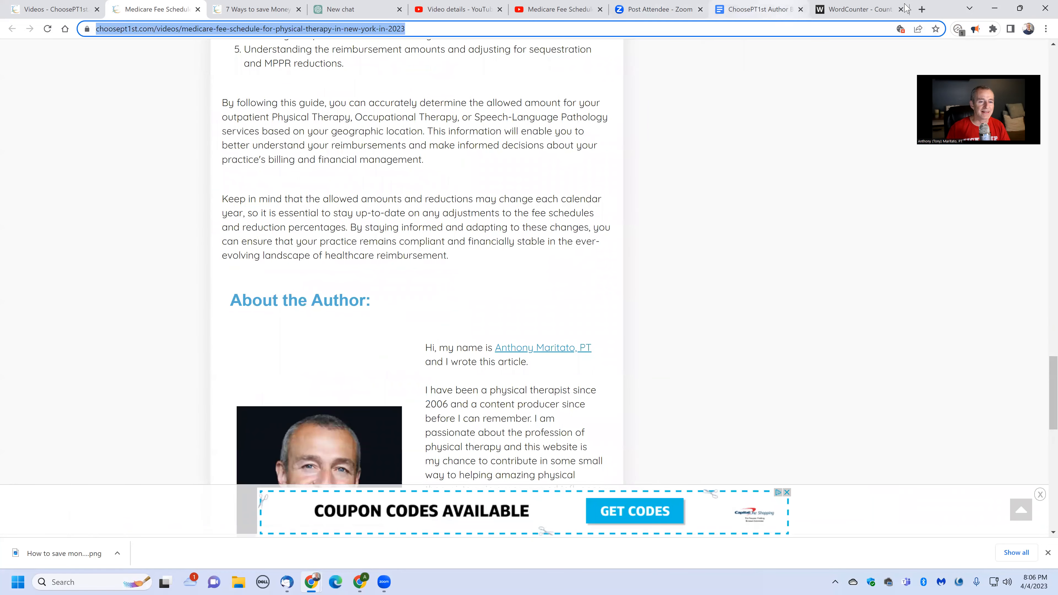
click(922, 9)
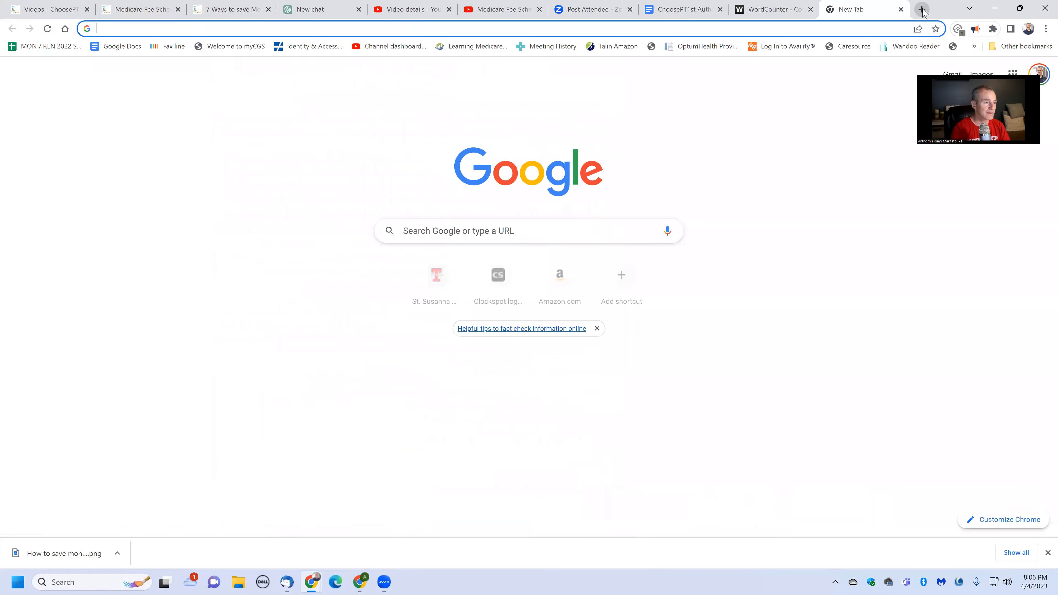
text(google keyword planner)
key(Return)
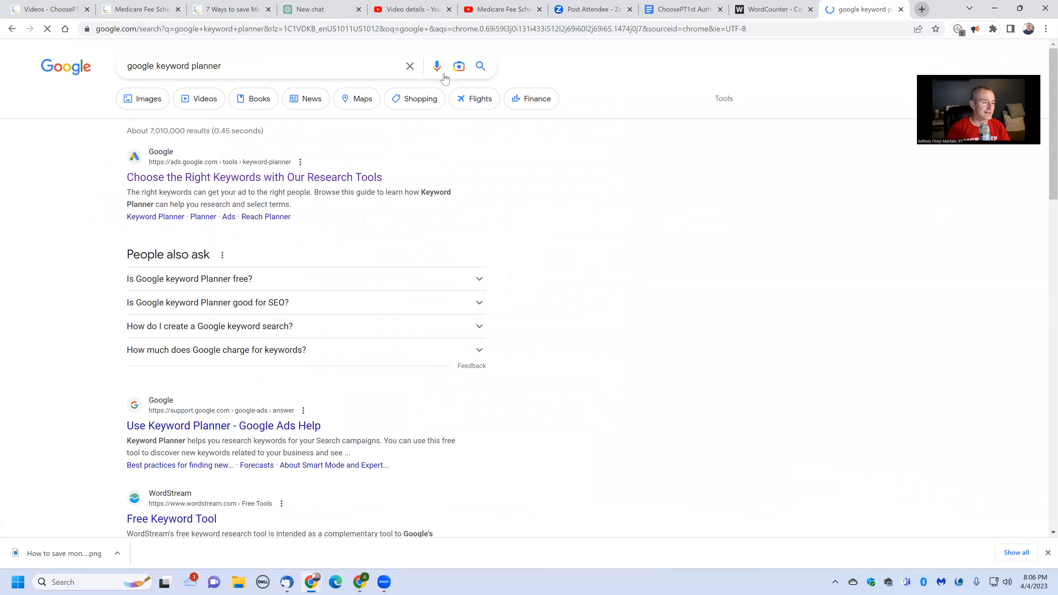
click(340, 180)
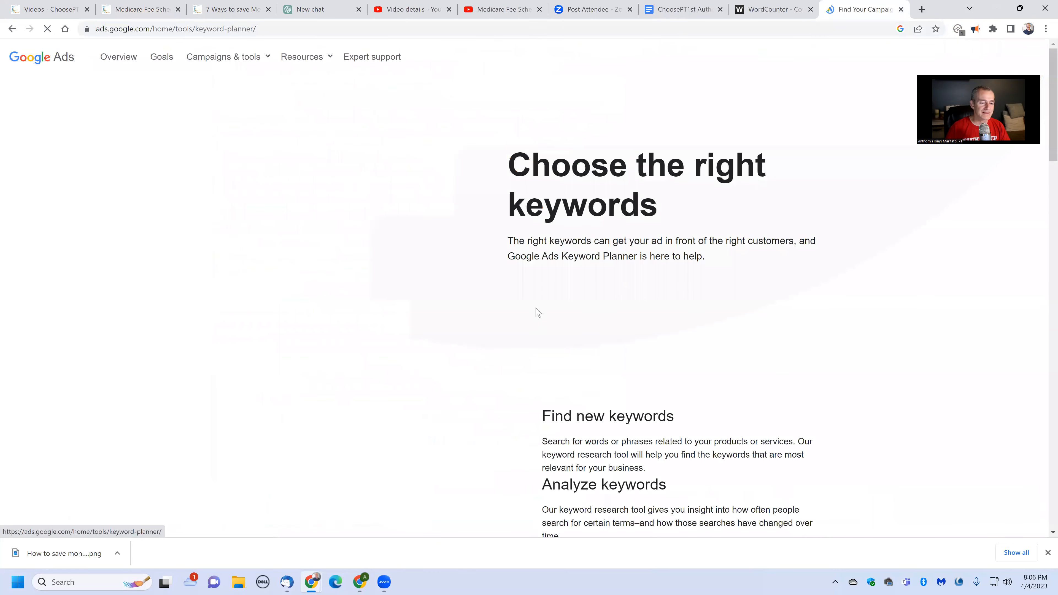
click(616, 330)
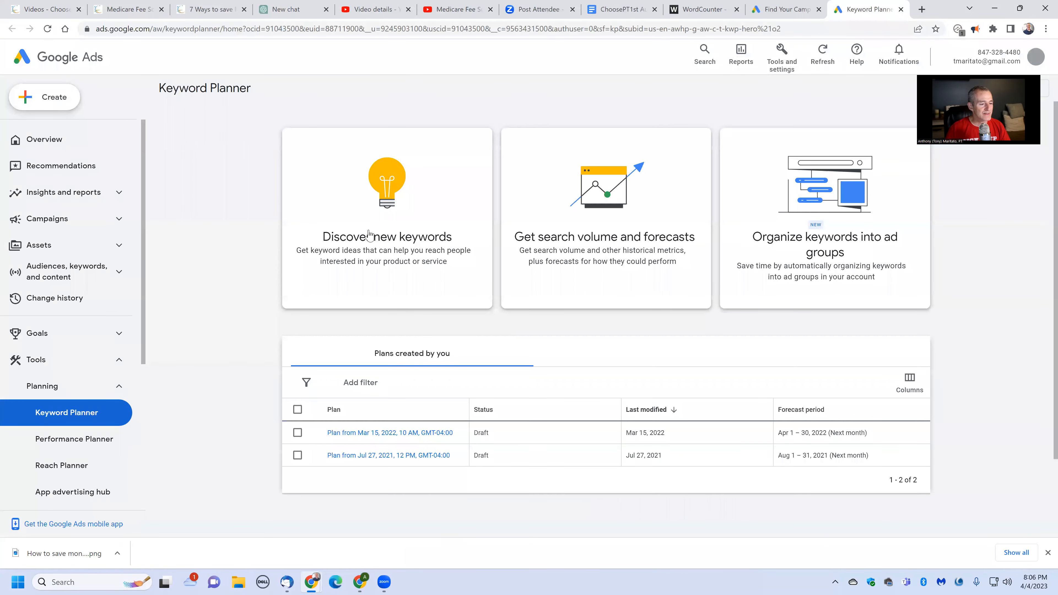
Discover new keywords from a website, using the copied post URL with the scope limited to only this page
click(368, 235)
click(553, 195)
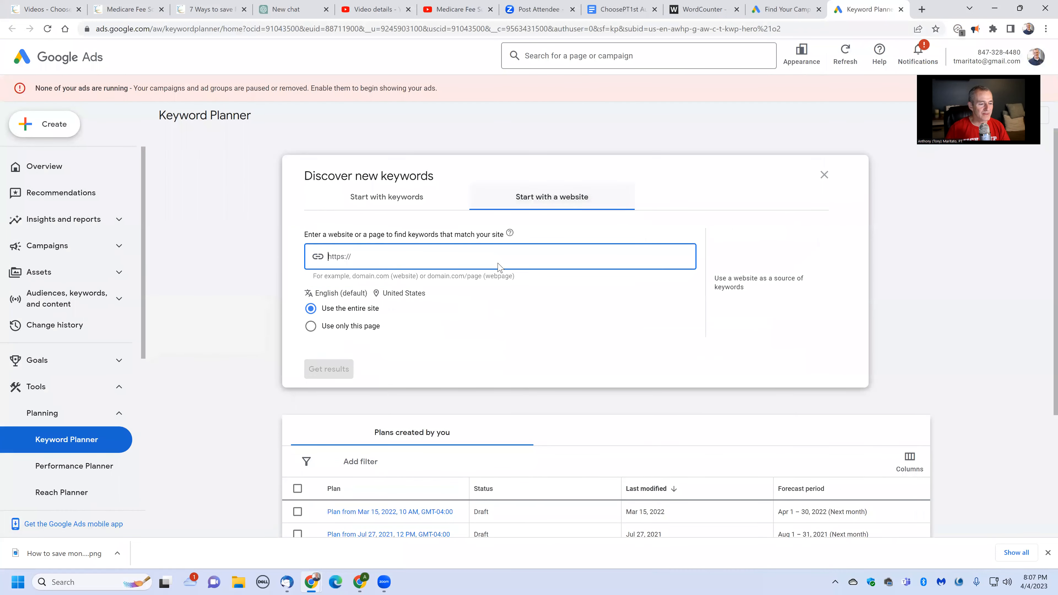
key(ctrl+v)
click(357, 325)
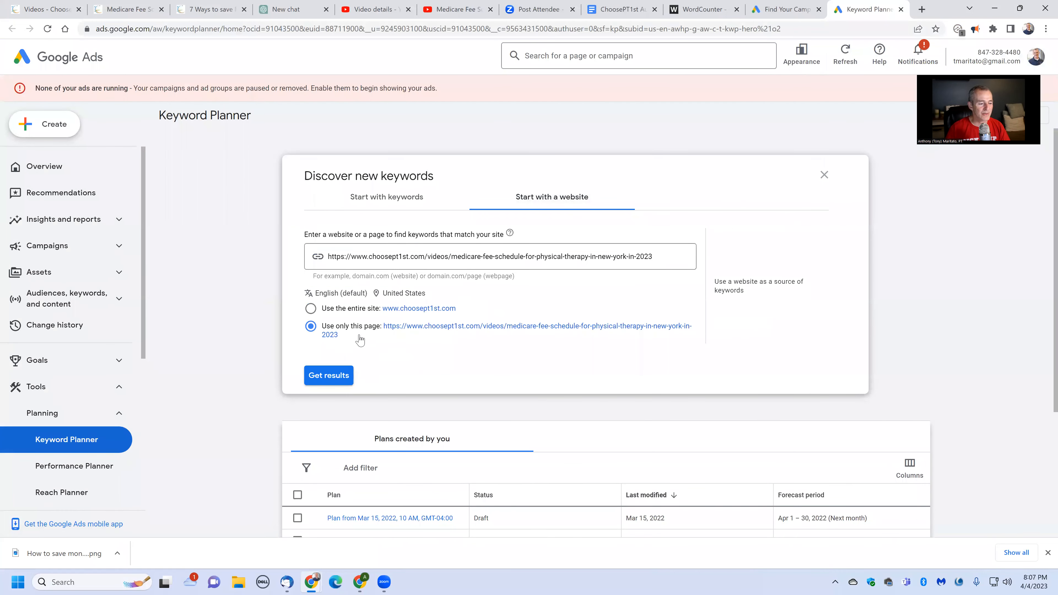
click(336, 375)
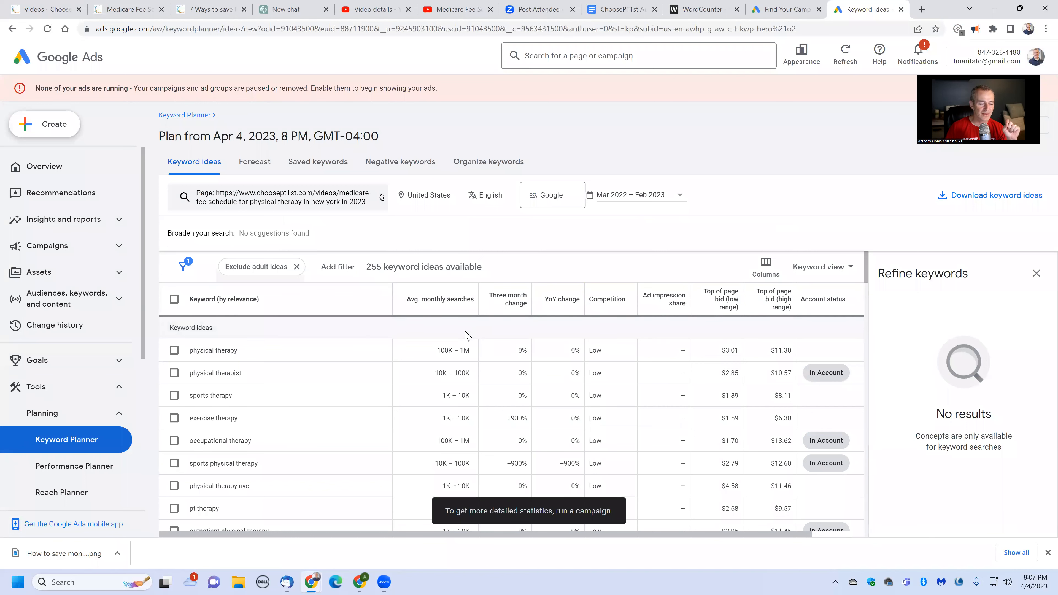
Sort the keyword ideas by average monthly searches and look through the entries matching "medic"
click(458, 303)
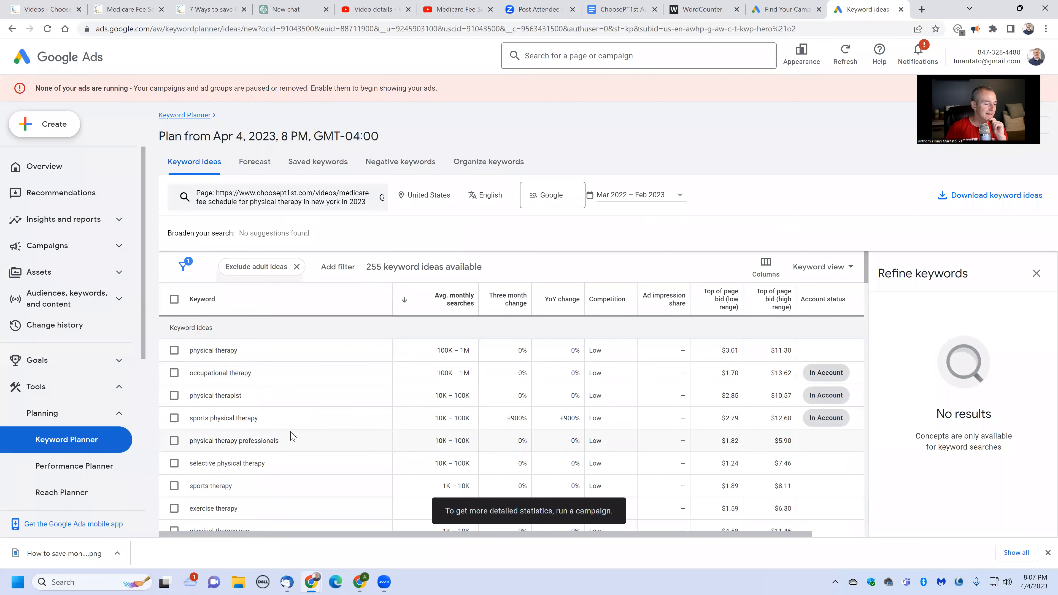
scroll(291, 433, down, 5)
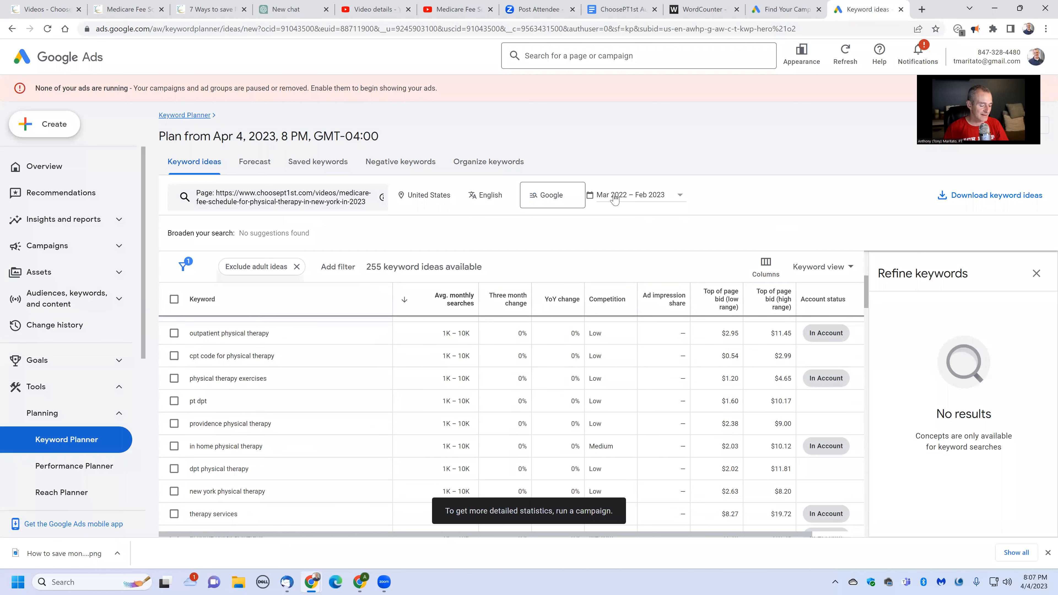
key(ctrl+f)
text(medic)
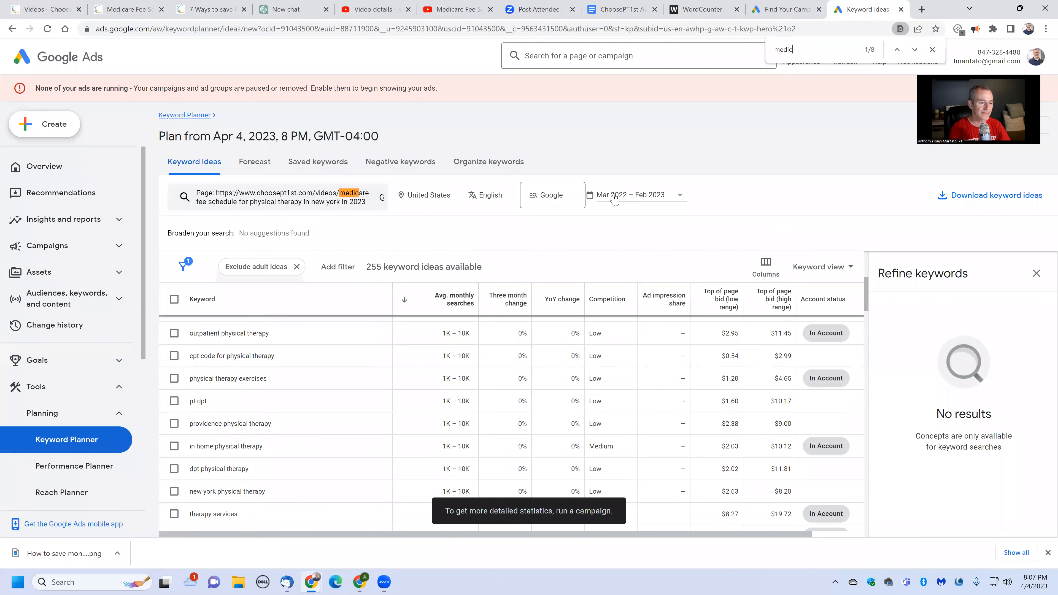
click(915, 50)
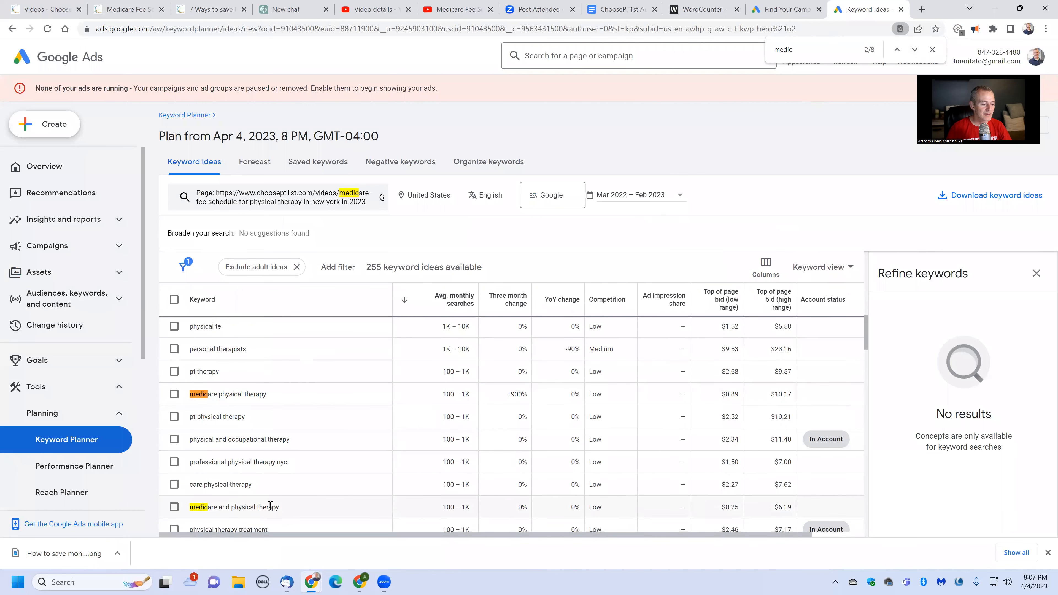
click(914, 50)
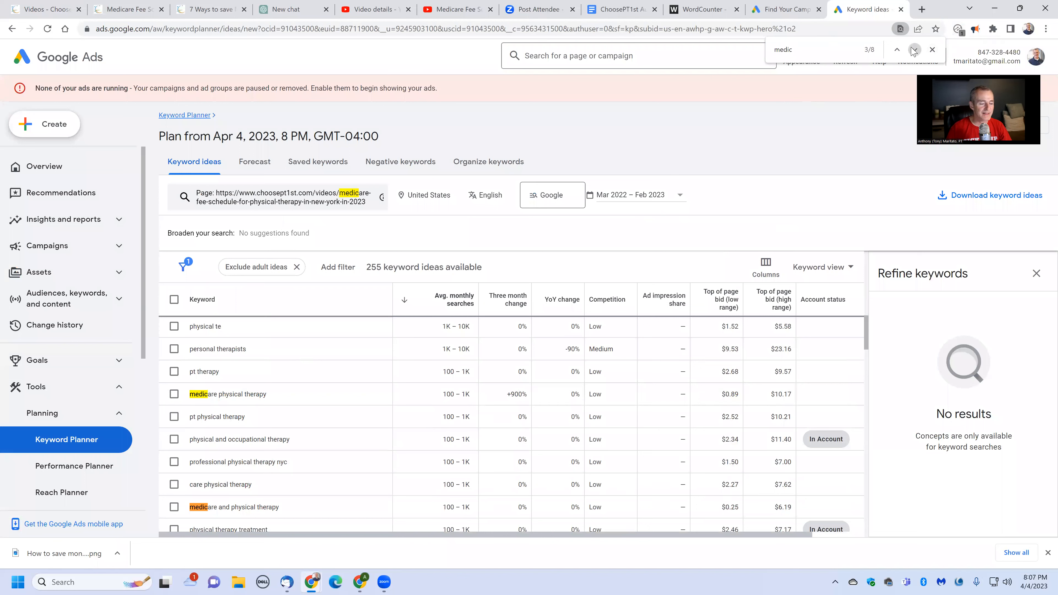
click(914, 50)
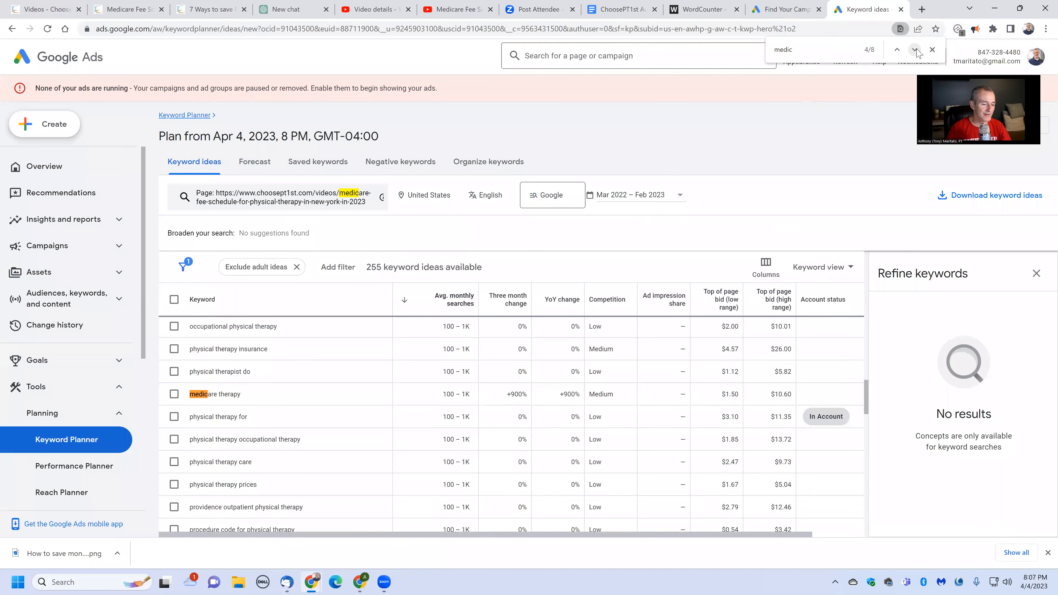
click(914, 50)
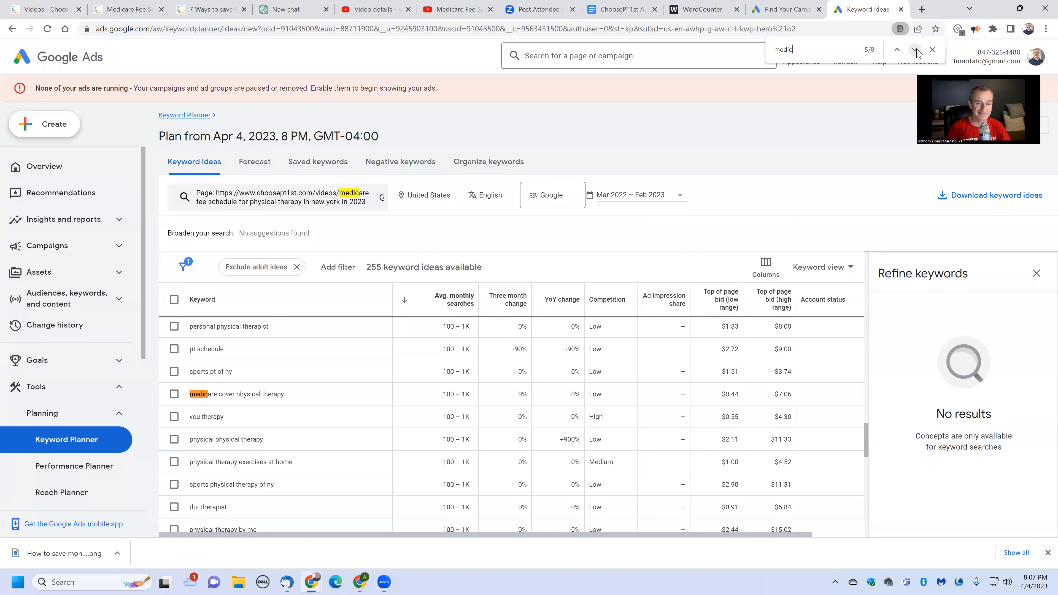
click(915, 50)
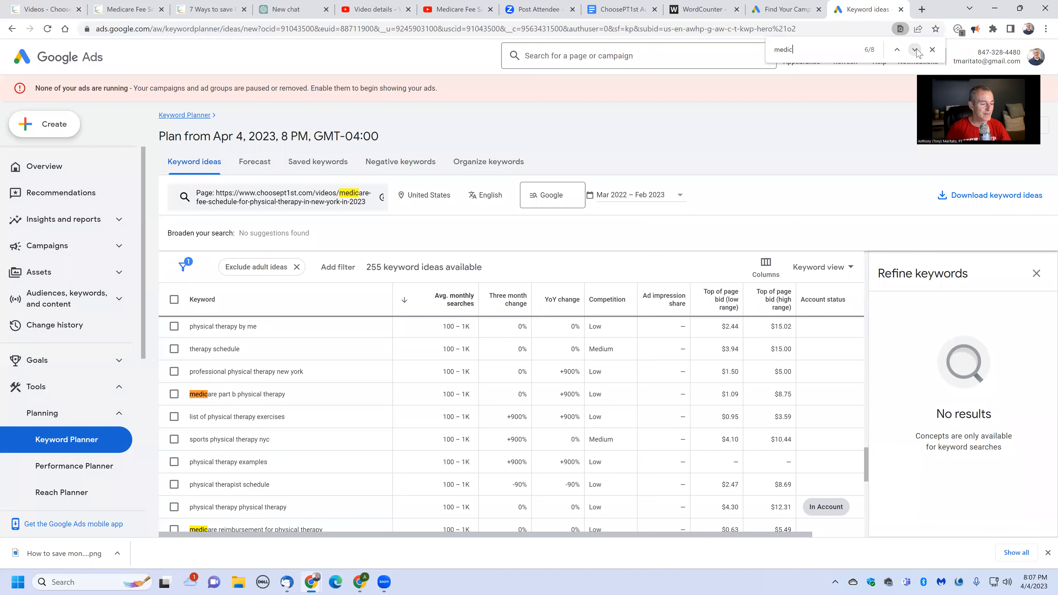
click(915, 50)
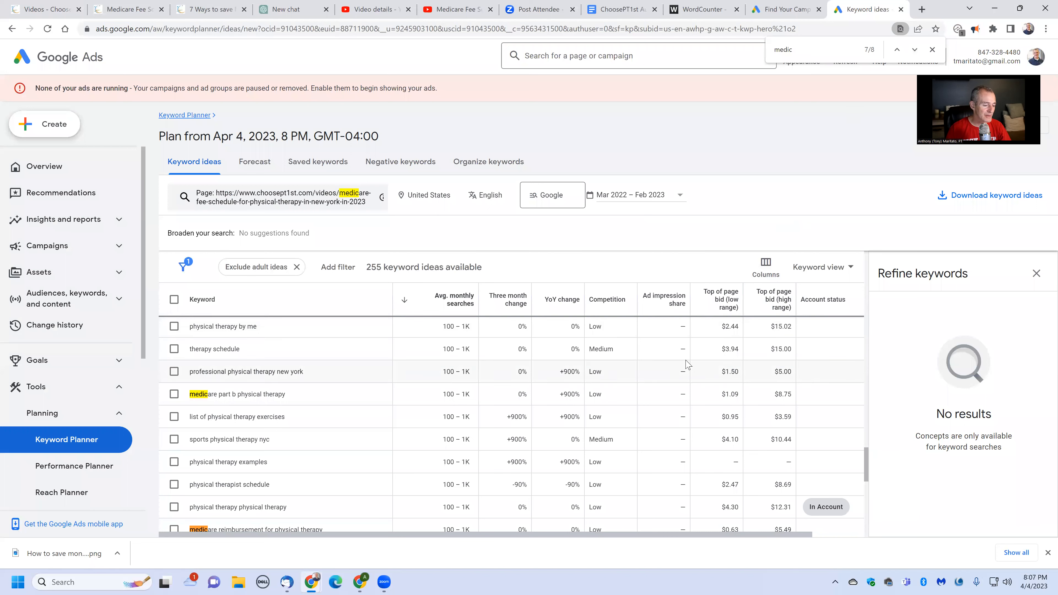
scroll(687, 365, down, 5)
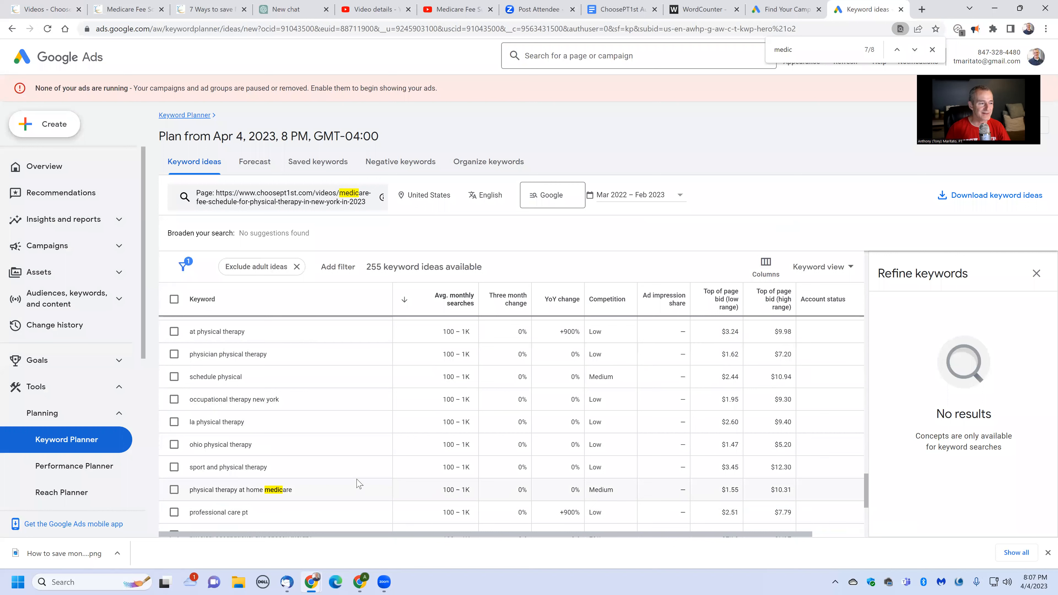
Close both Google Ads tabs and switch to the "7 Ways to save Money" article tab
click(901, 9)
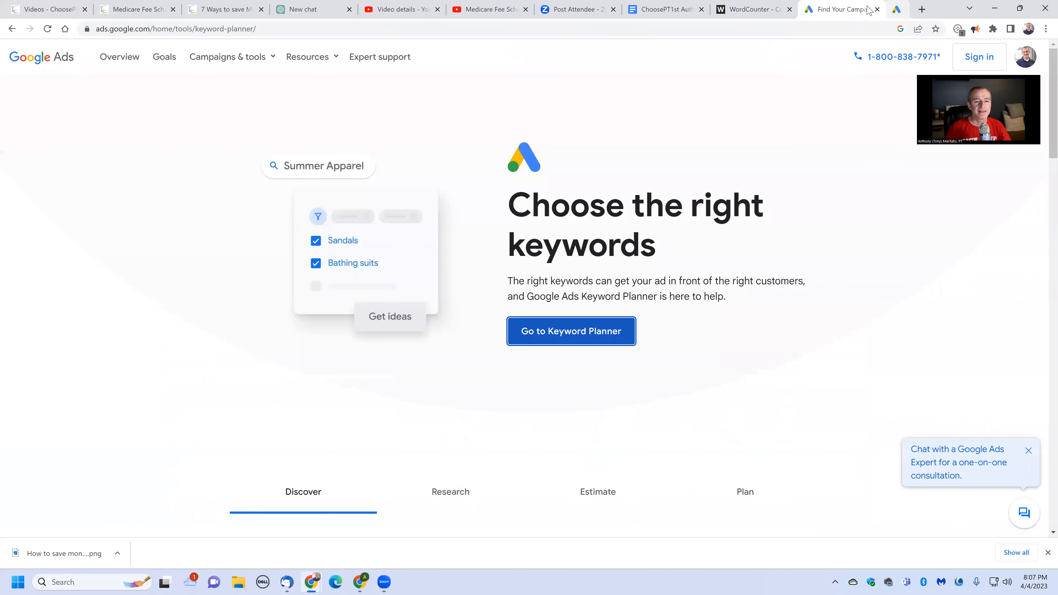
click(754, 9)
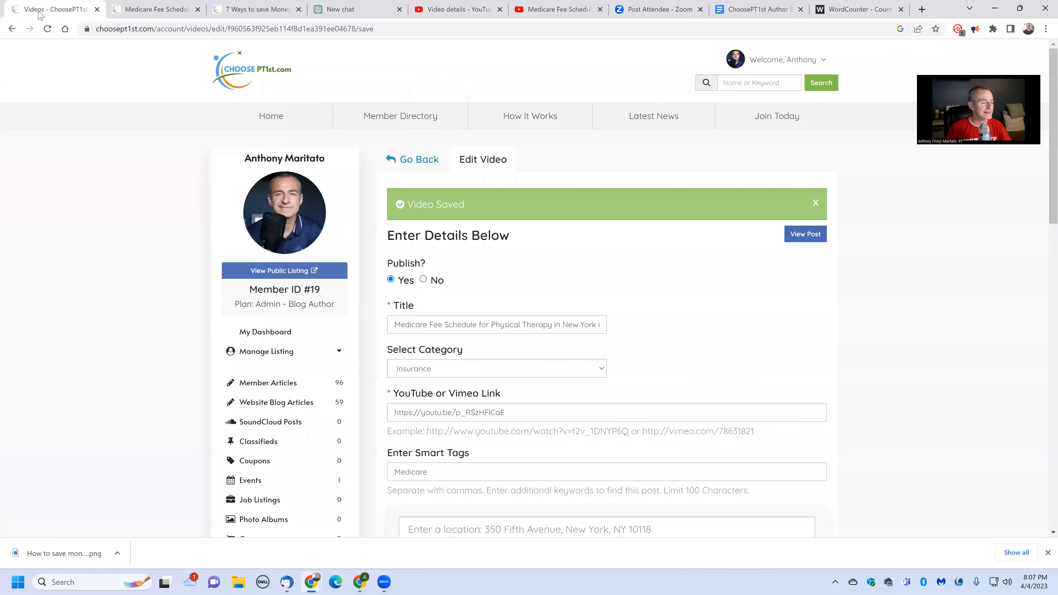
click(43, 9)
click(137, 8)
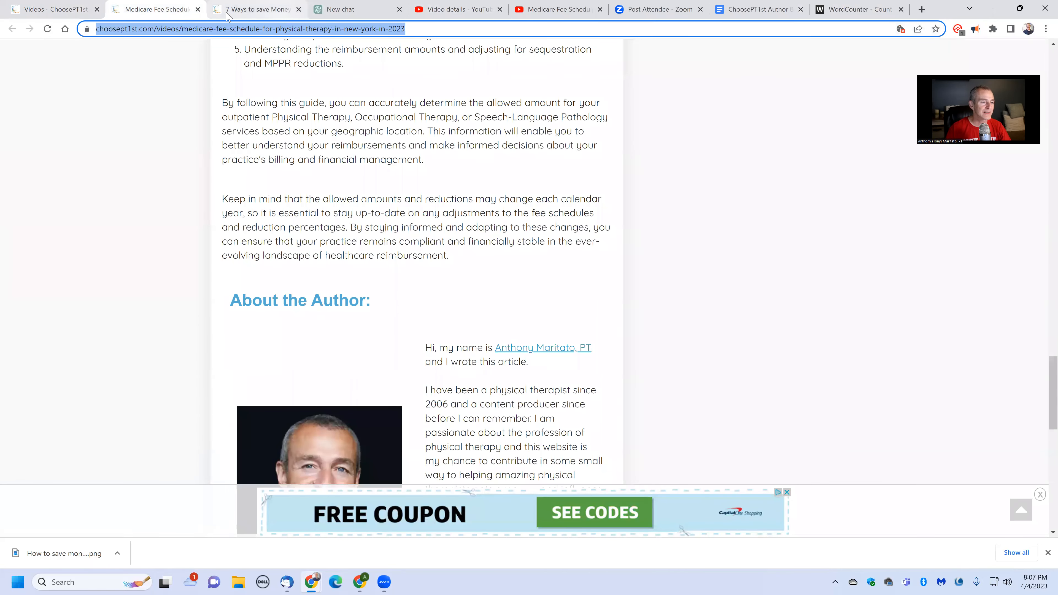
click(255, 9)
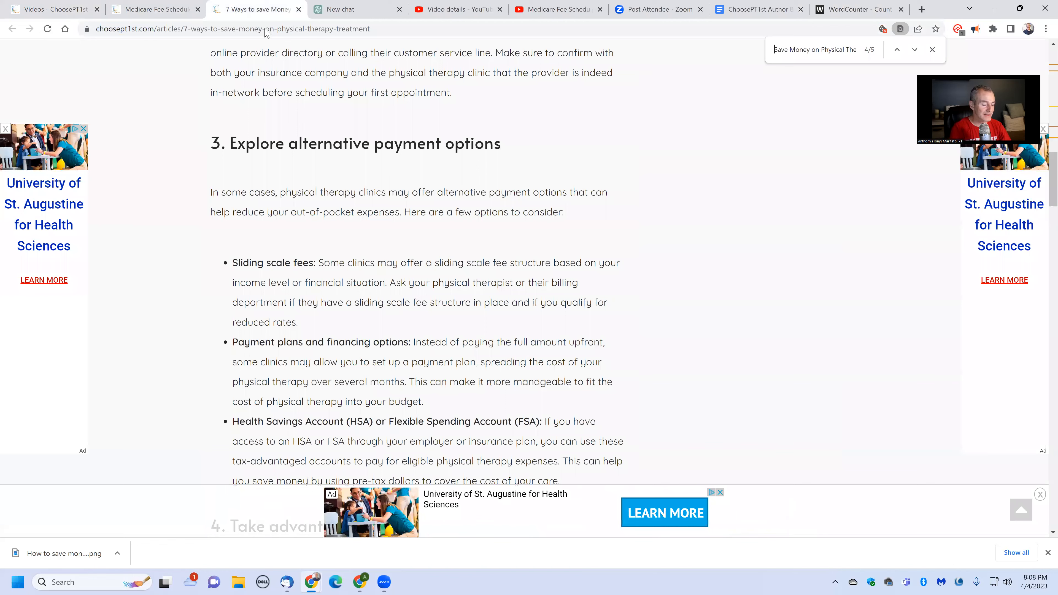
Search Google for "google search console" in the article's tab and start Search Console from its official page
click(267, 28)
text(google s)
key(Return)
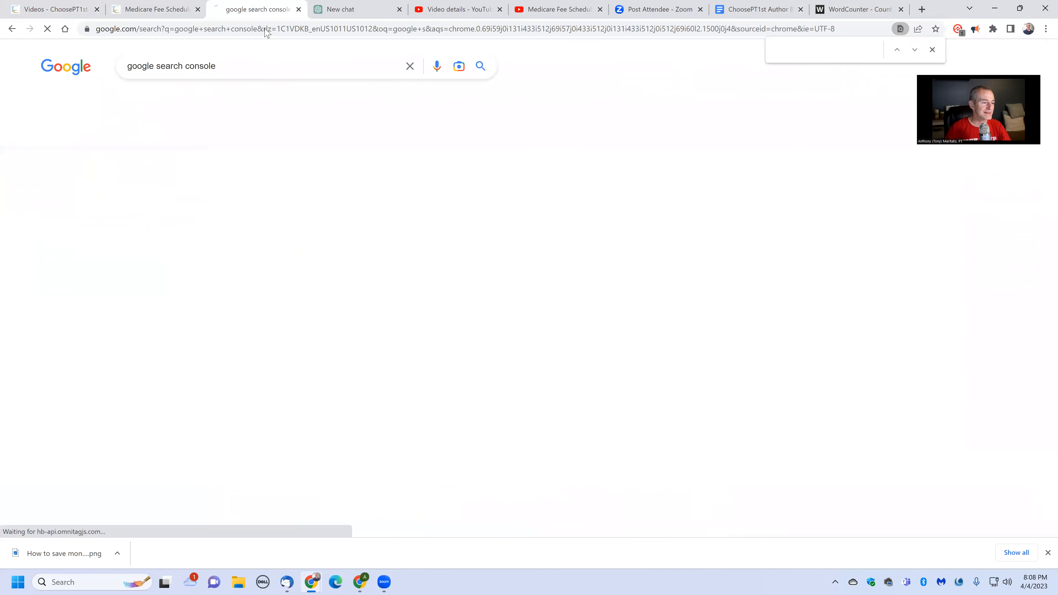
click(233, 179)
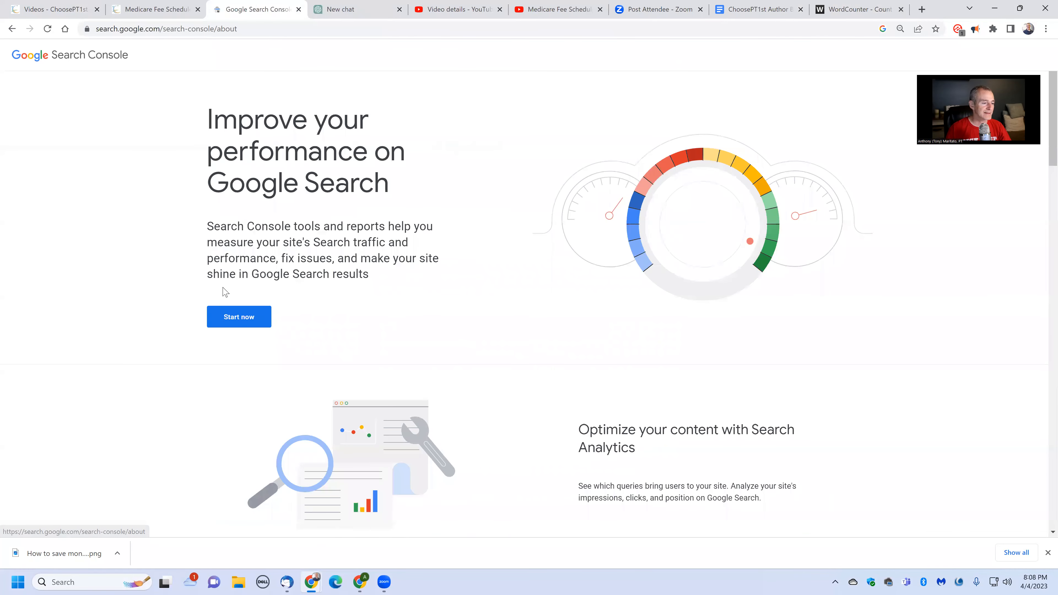
click(240, 317)
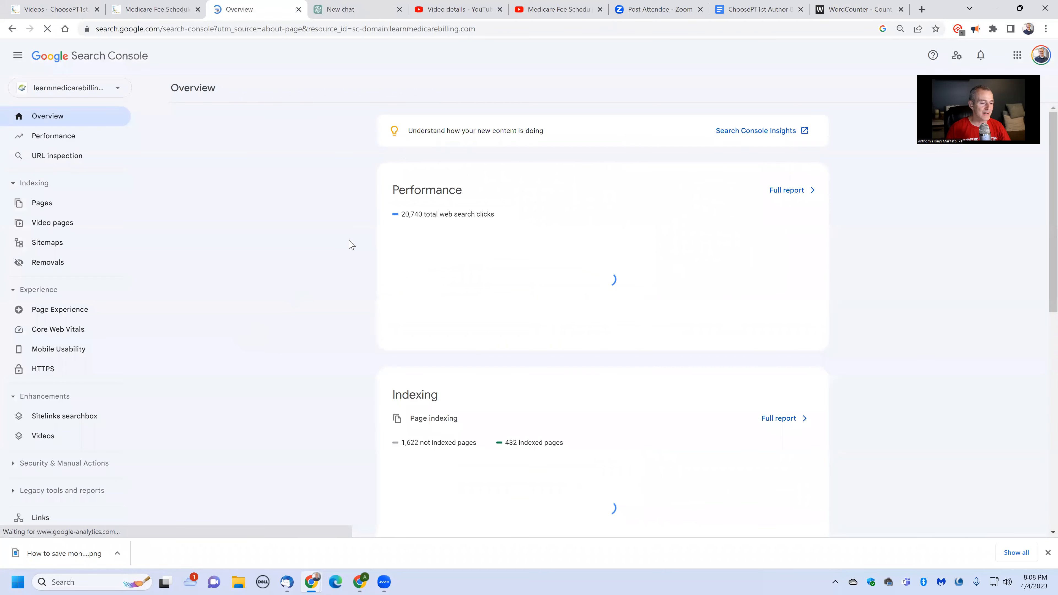
Switch the Search Console property to choosept1st.com
click(326, 47)
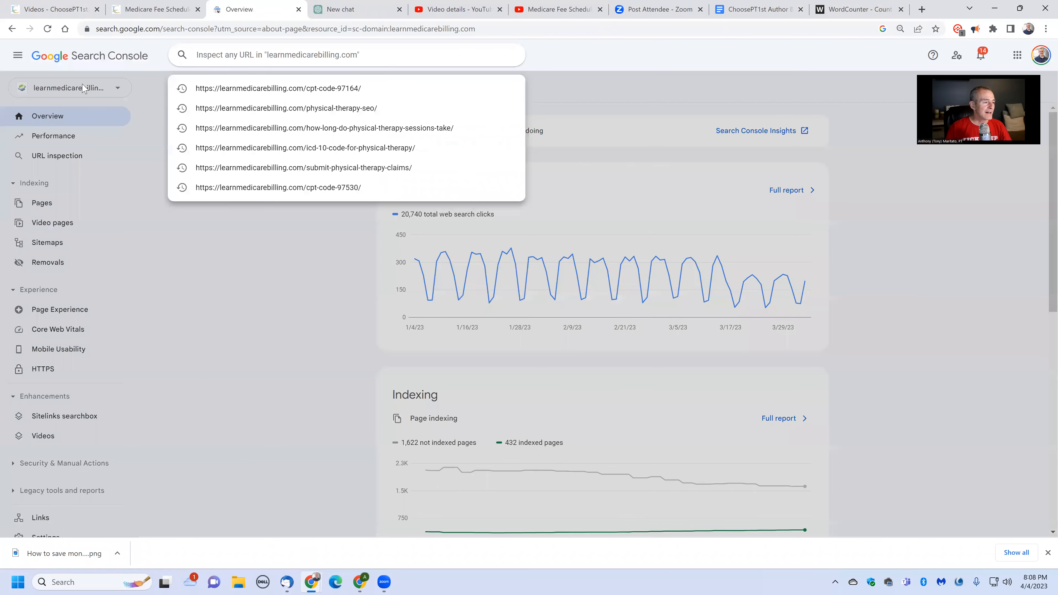
click(84, 88)
click(86, 175)
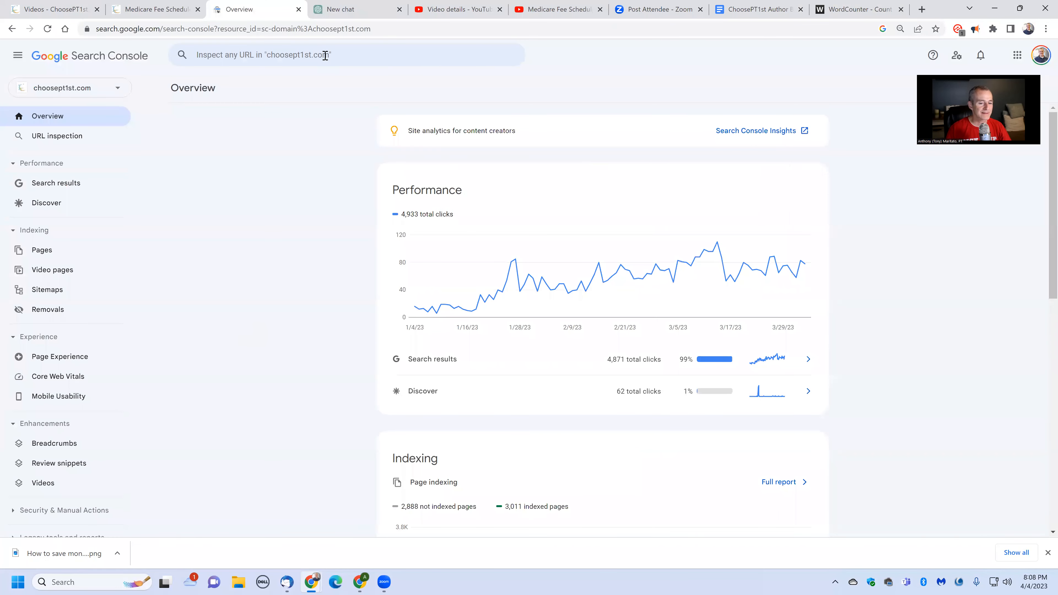
click(325, 56)
text(https://choosept1st.com/videos/medicare-fee-schedule-for-physical-therapy-in-new-york-in-2023)
key(Return)
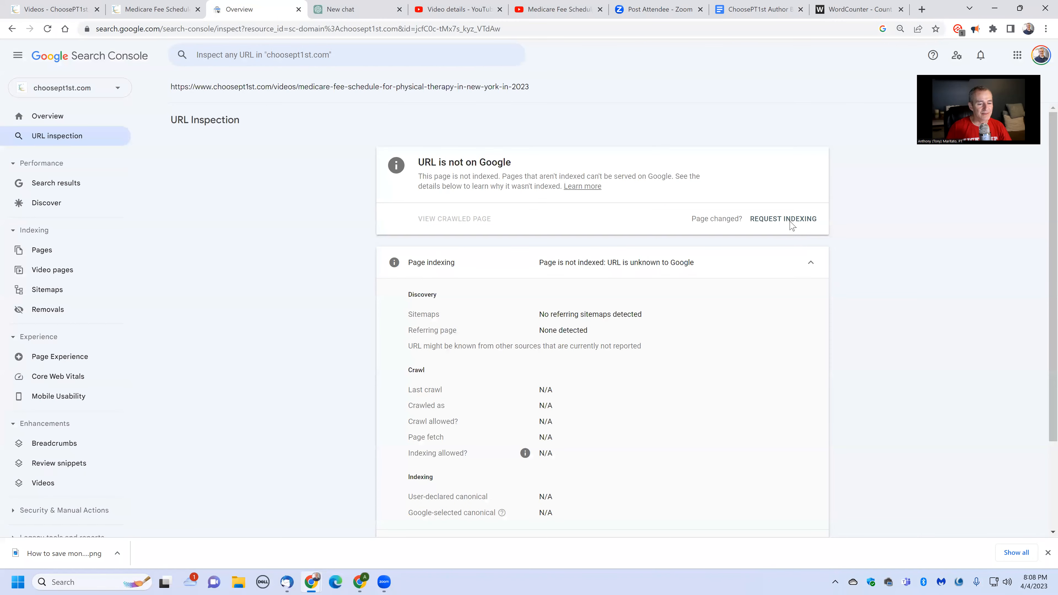
click(790, 221)
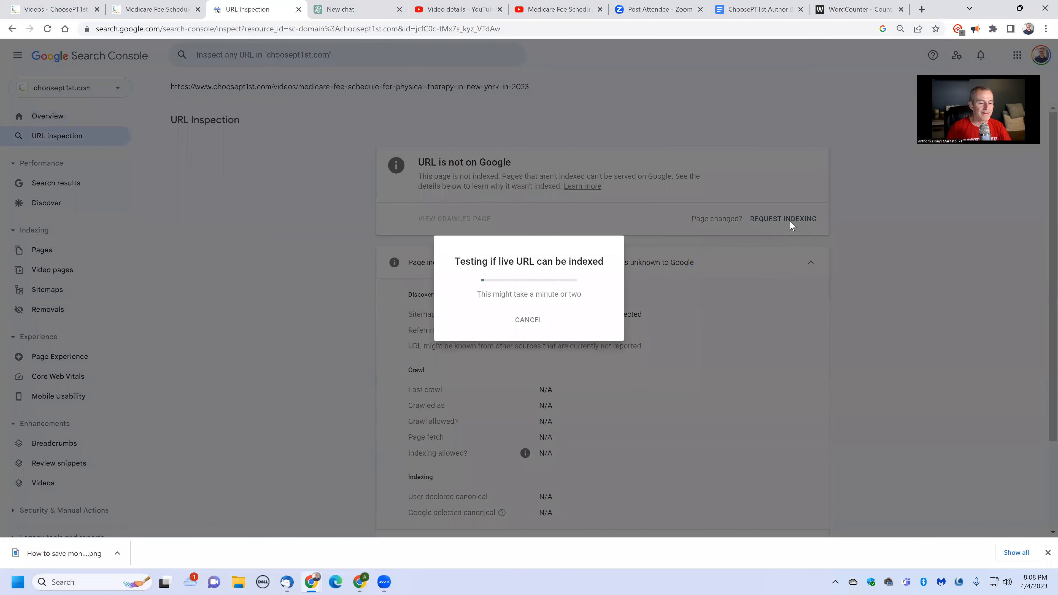